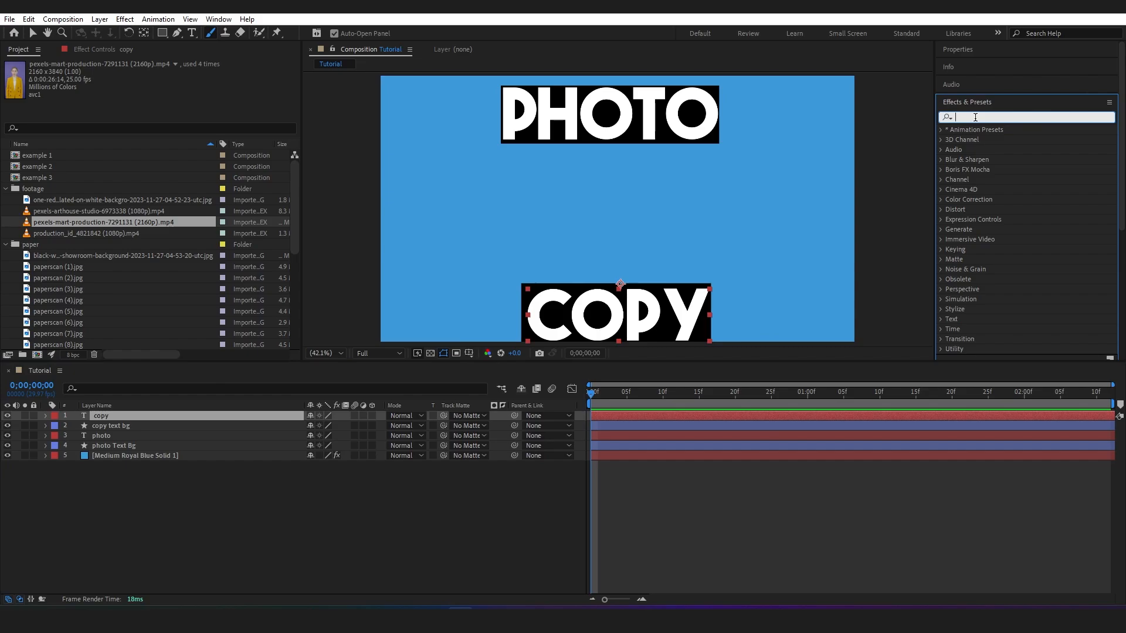
Apply the Roughen Edges effect to the "copy" text layer with Border 16.50 and Scale 109.0
type("roughen")
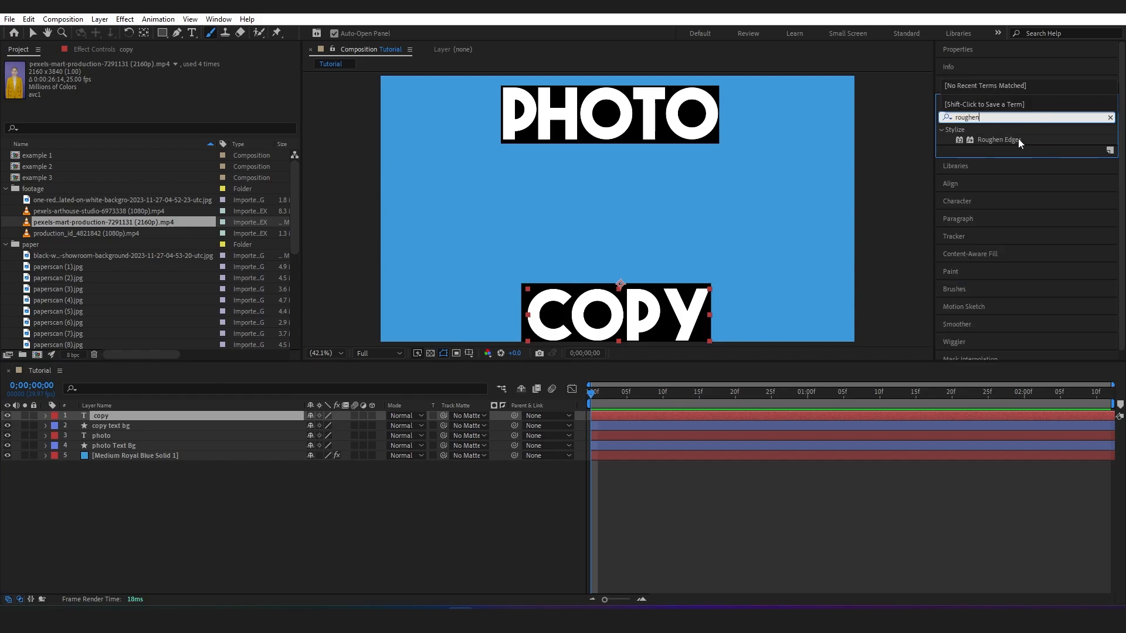
left_click_drag(1008, 140, 140, 417)
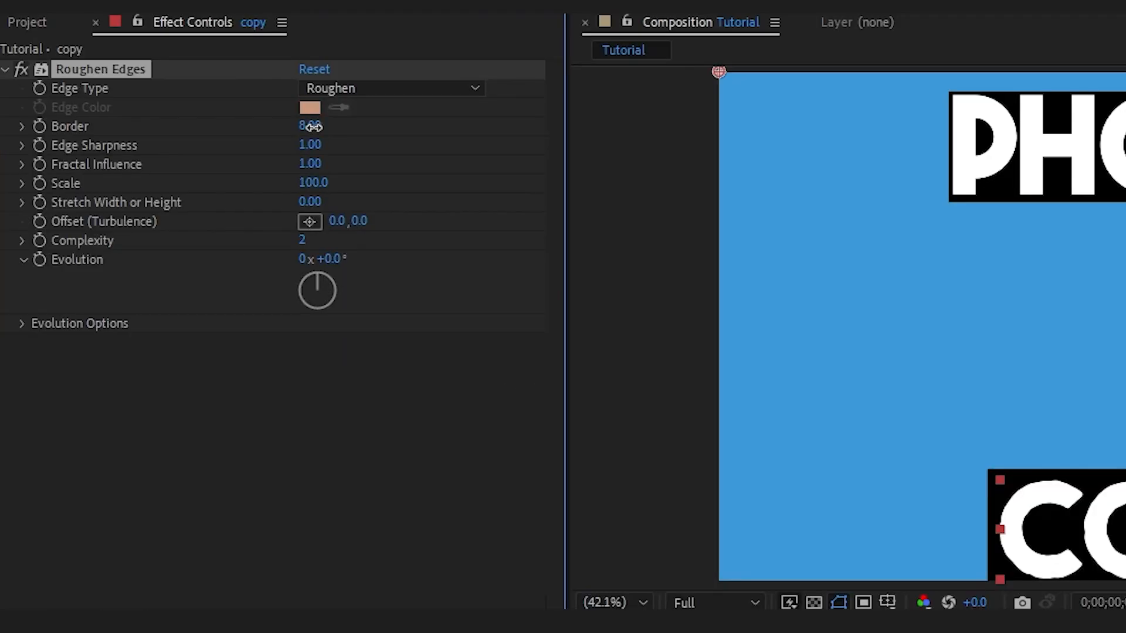
left_click_drag(164, 104, 178, 104)
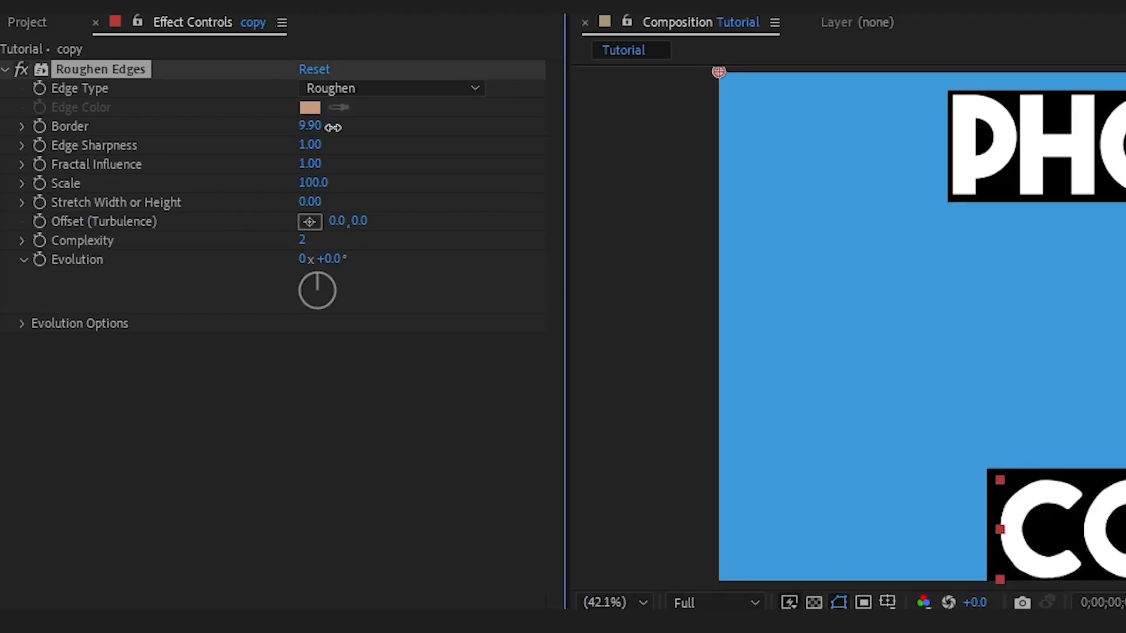
left_click_drag(332, 127, 355, 123)
left_click_drag(326, 188, 334, 183)
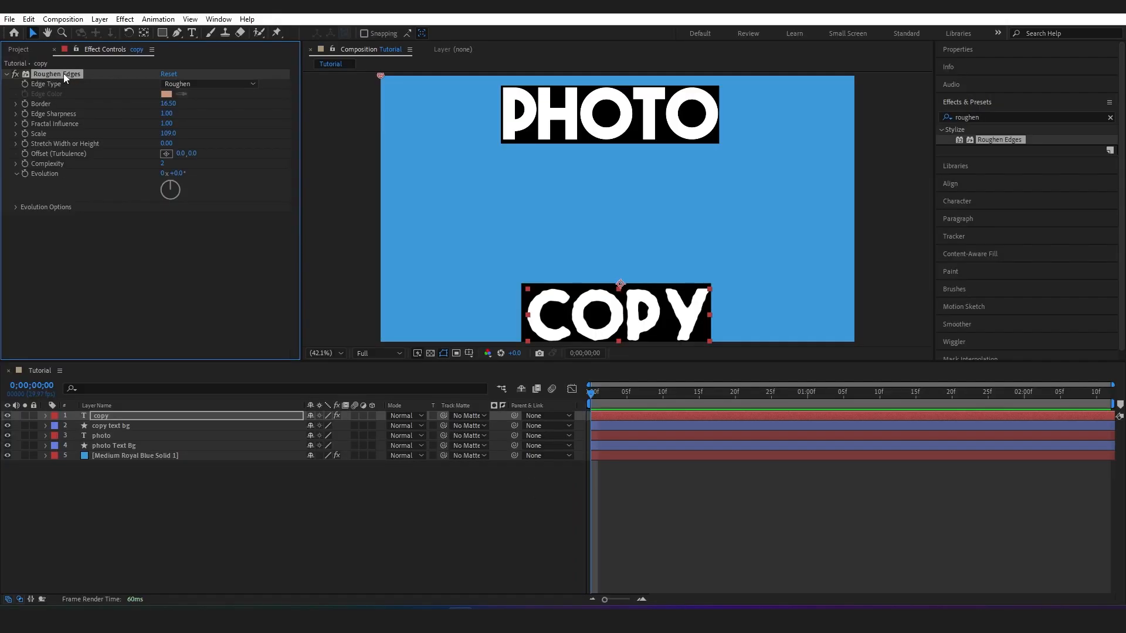
Copy the Roughen Edges effect onto the "copy text bg", "photo" and "photo Text Bg" layers
left_click(107, 425)
key("ctrl+v")
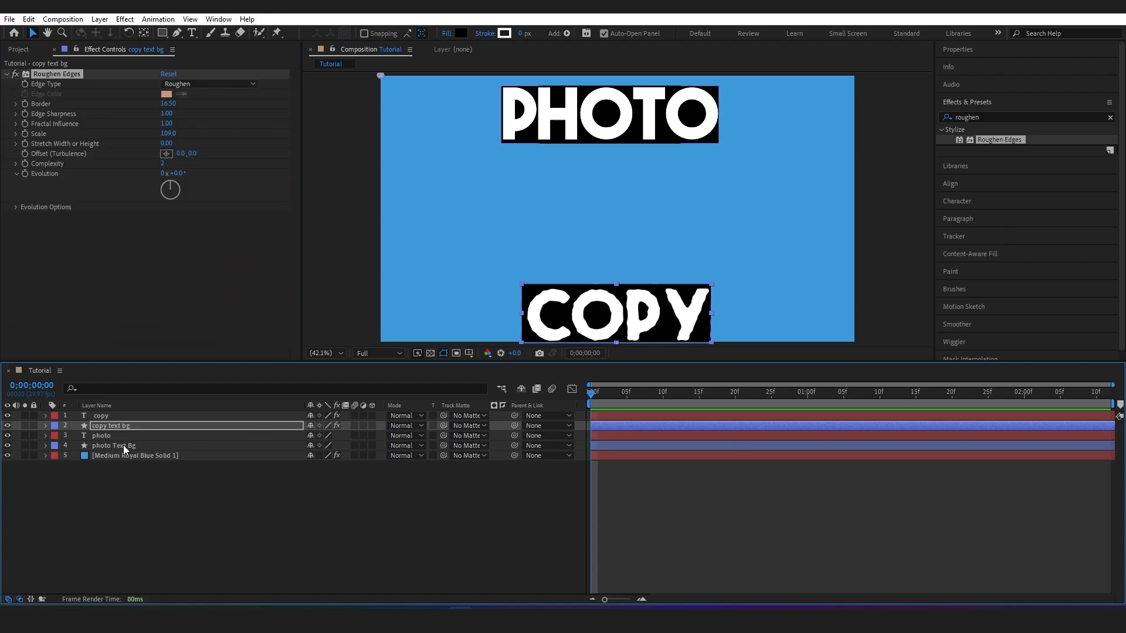
left_click(115, 438)
key("ctrl+v")
left_click(117, 441)
key("ctrl+v")
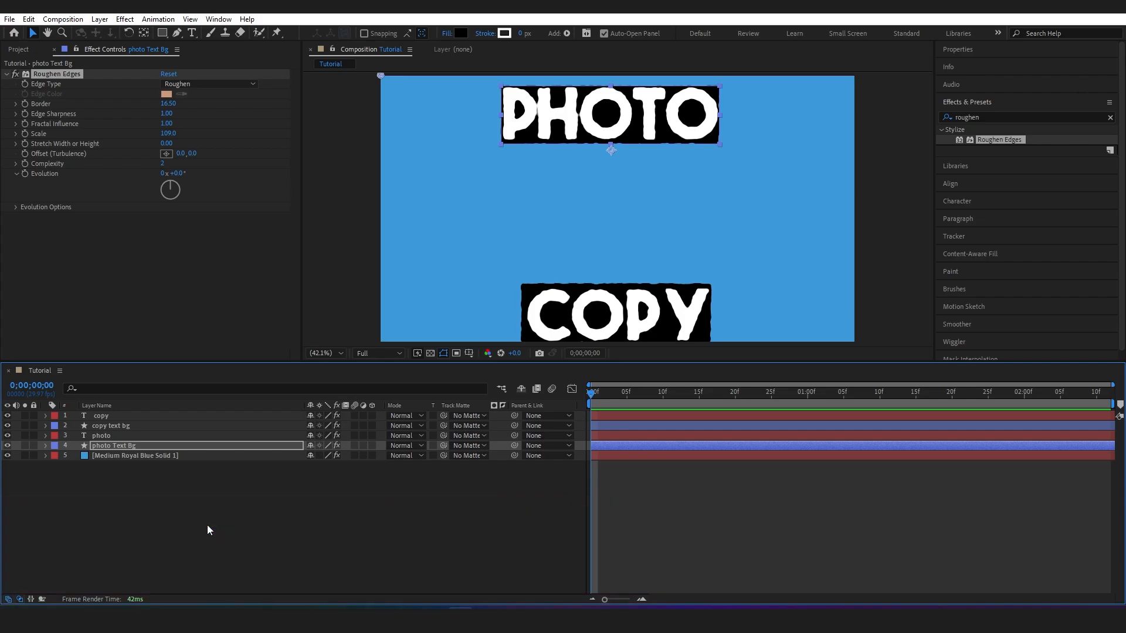
left_click(26, 48)
left_click(88, 212)
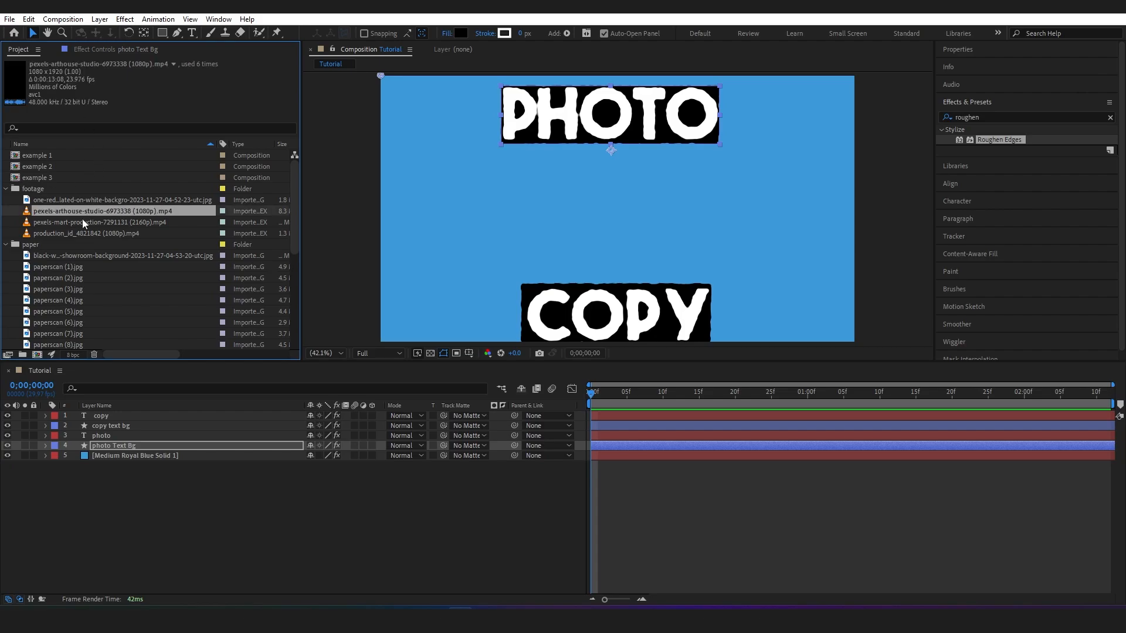
left_click(82, 221)
left_click_drag(84, 221, 131, 412)
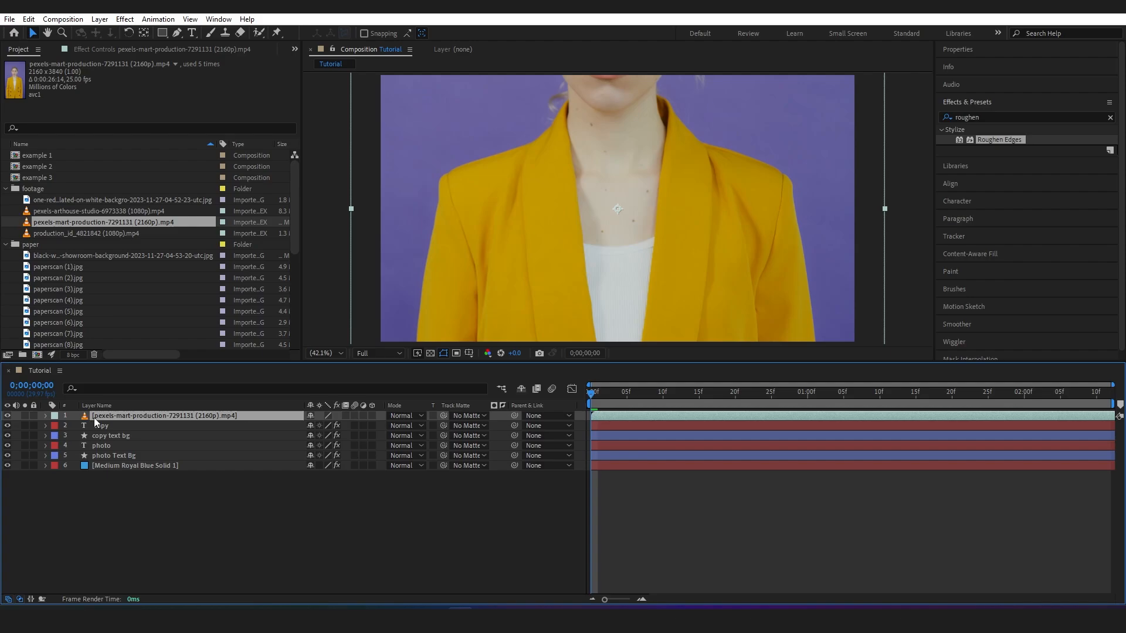
Position the clip at 475.7, 1288.0 and draw a rectangular mask around the woman, covering roughly the left half of the frame
key("p")
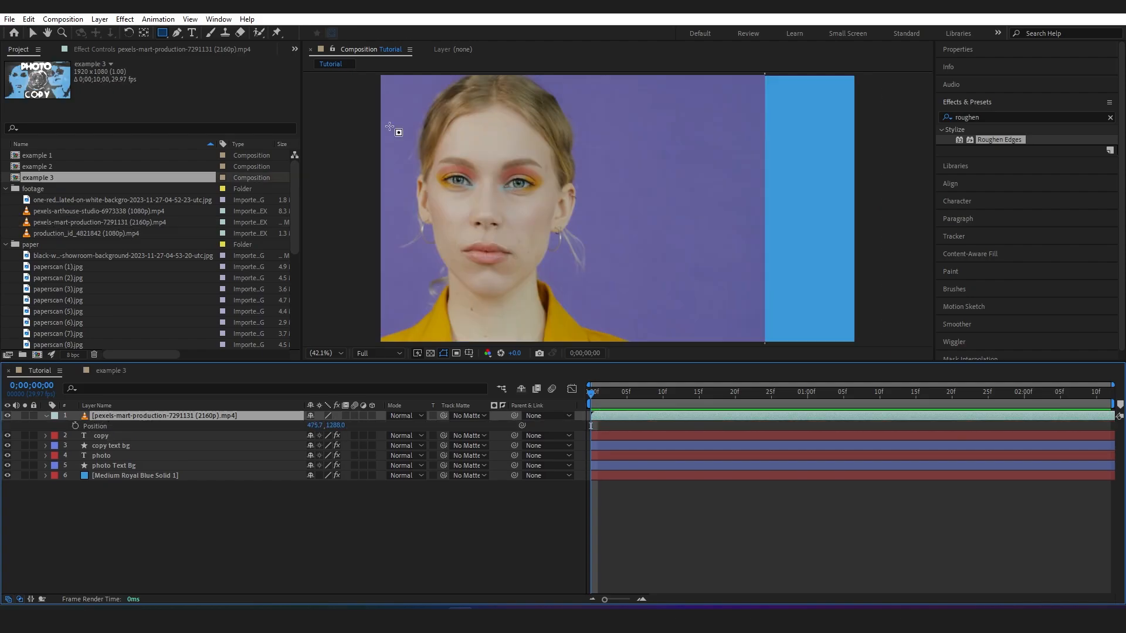
left_click_drag(380, 75, 620, 345)
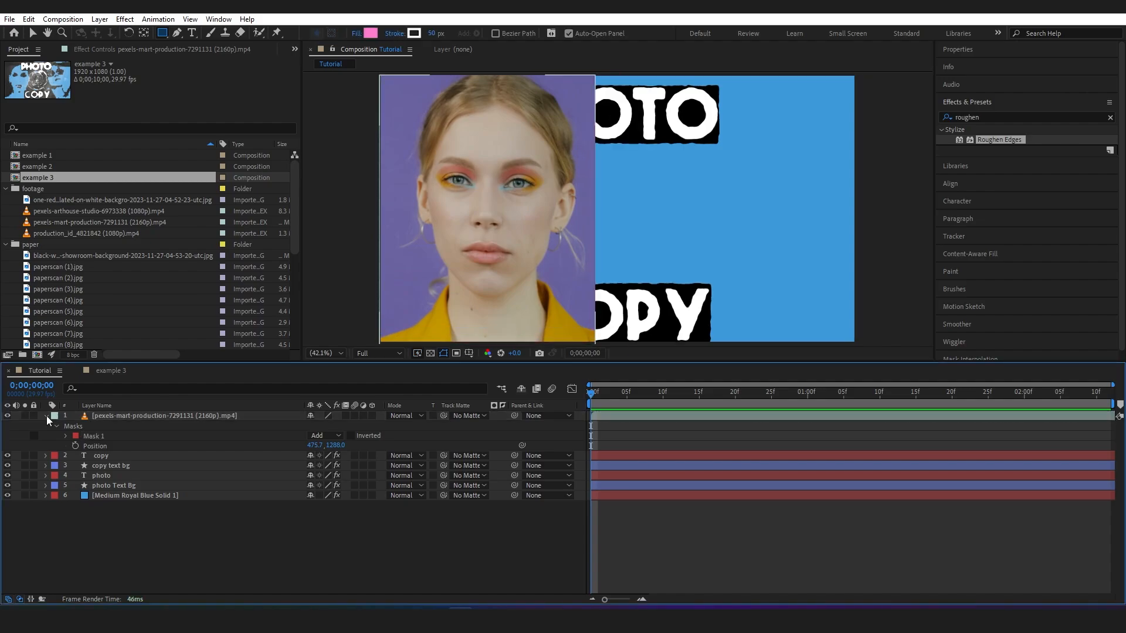
left_click(47, 416)
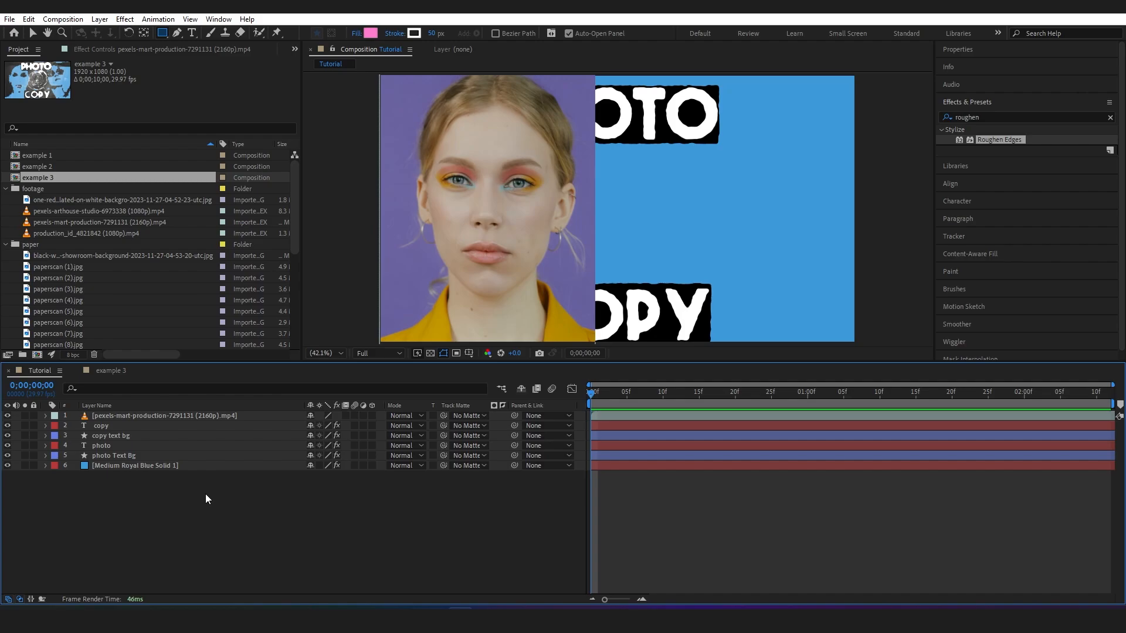
Duplicate the masked clip layer and hide the upper copy
left_click(132, 417)
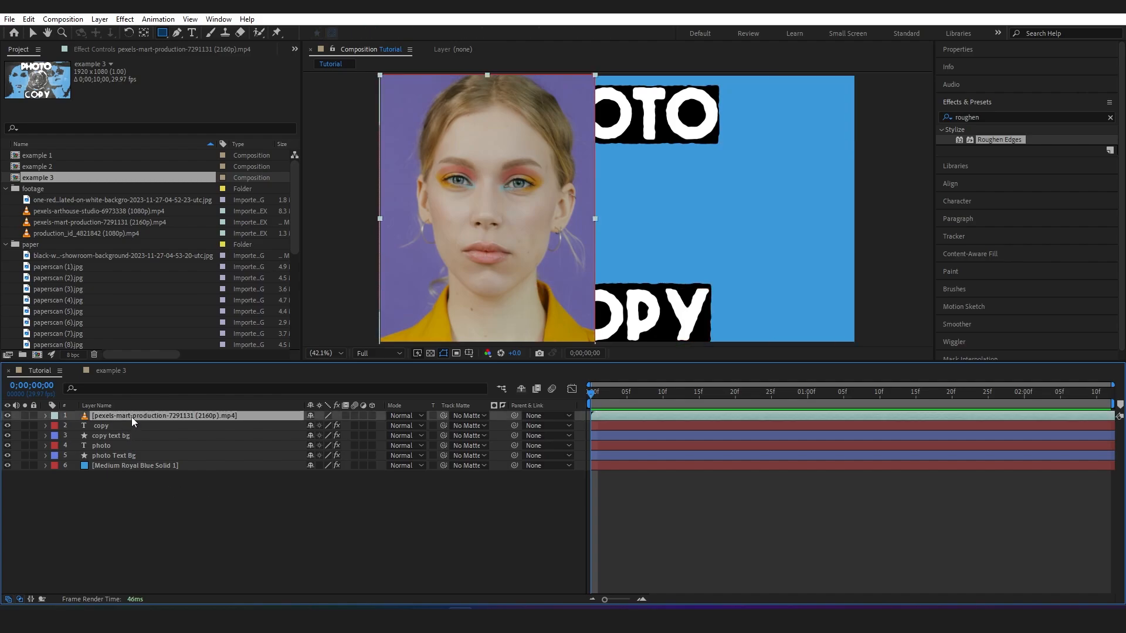
key("ctrl+d")
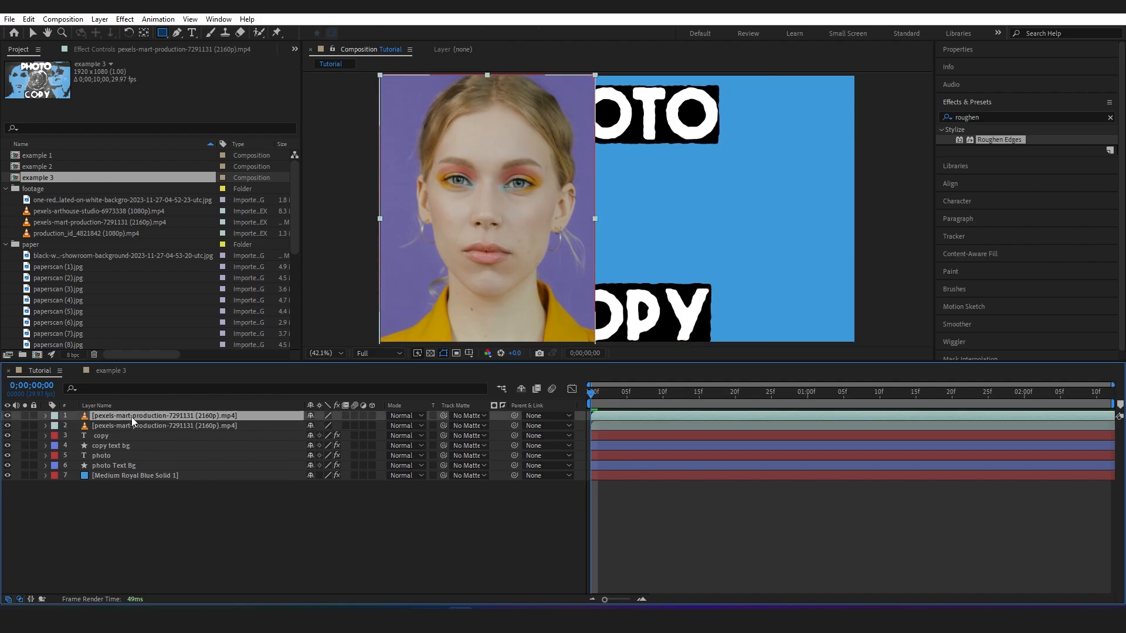
left_click(7, 416)
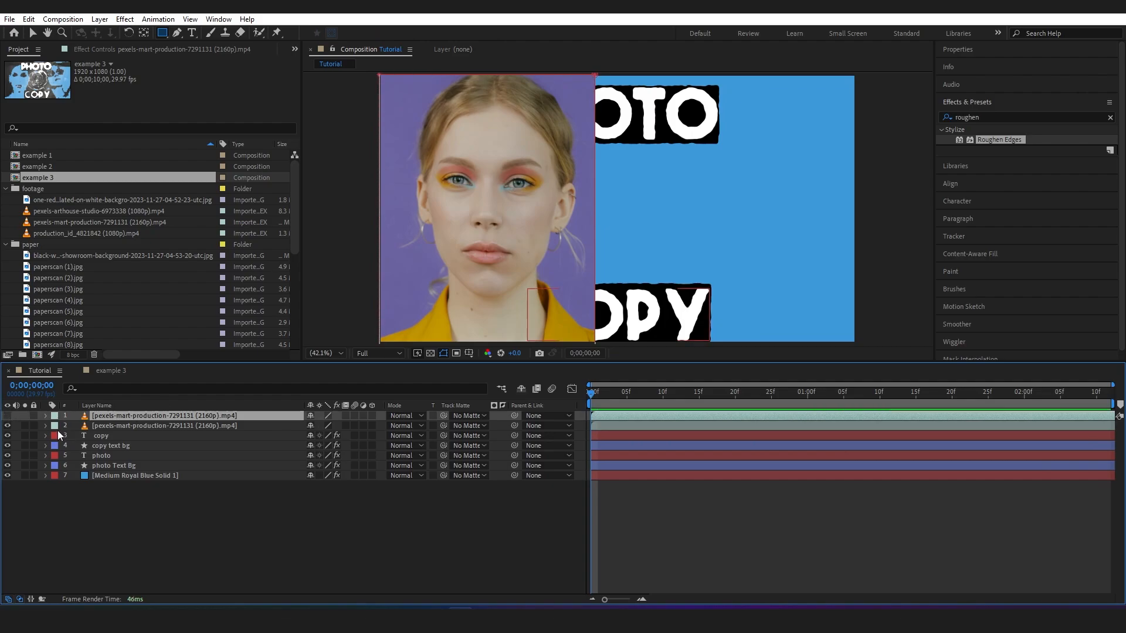
Apply the Threshold effect to the lower clip copy and set its Level to 133
left_click(967, 117)
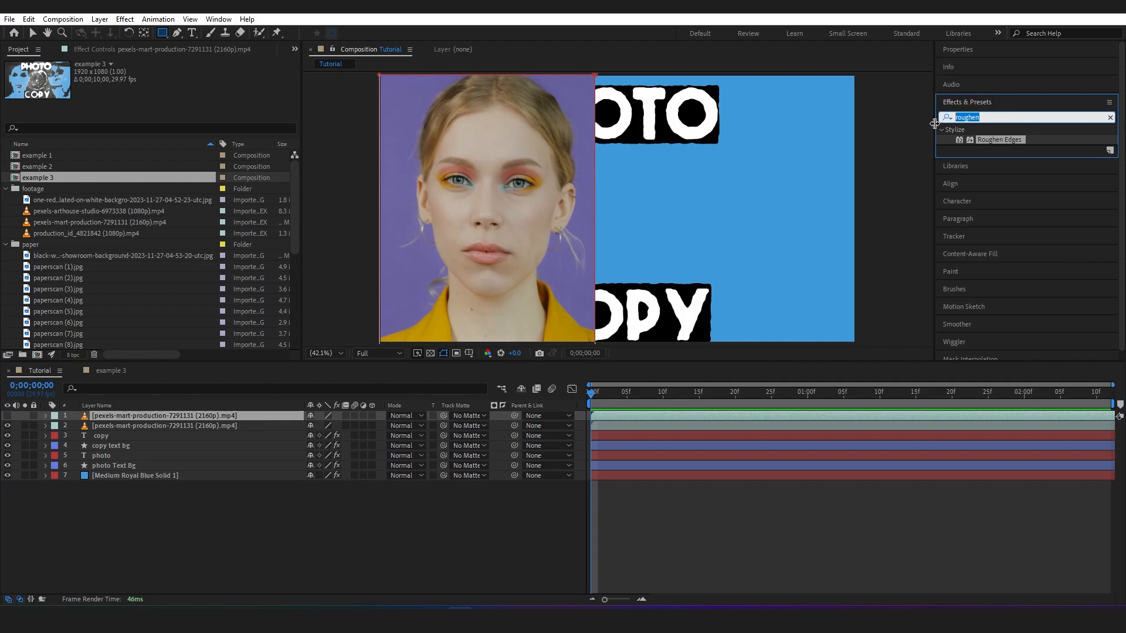
type("thres")
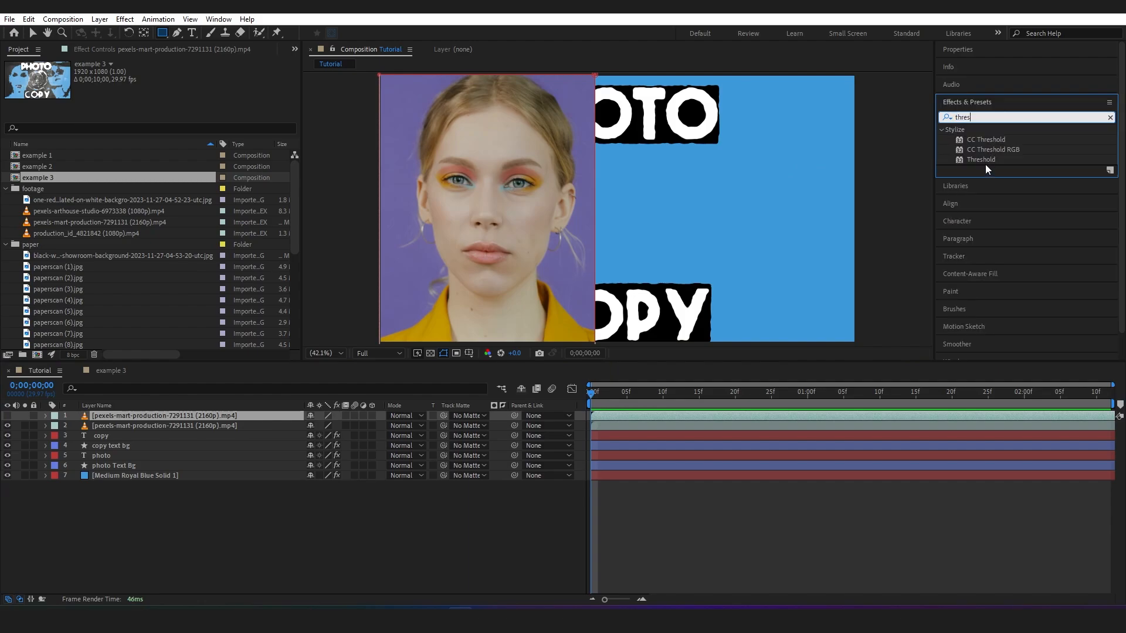
left_click_drag(983, 160, 168, 424)
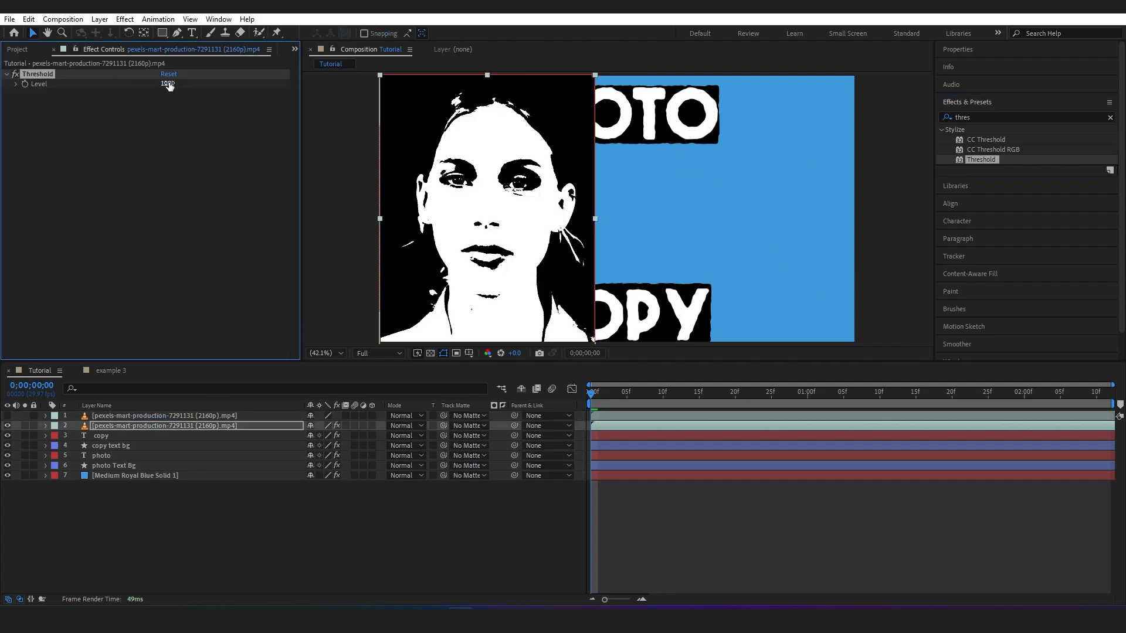
left_click_drag(168, 86, 205, 102)
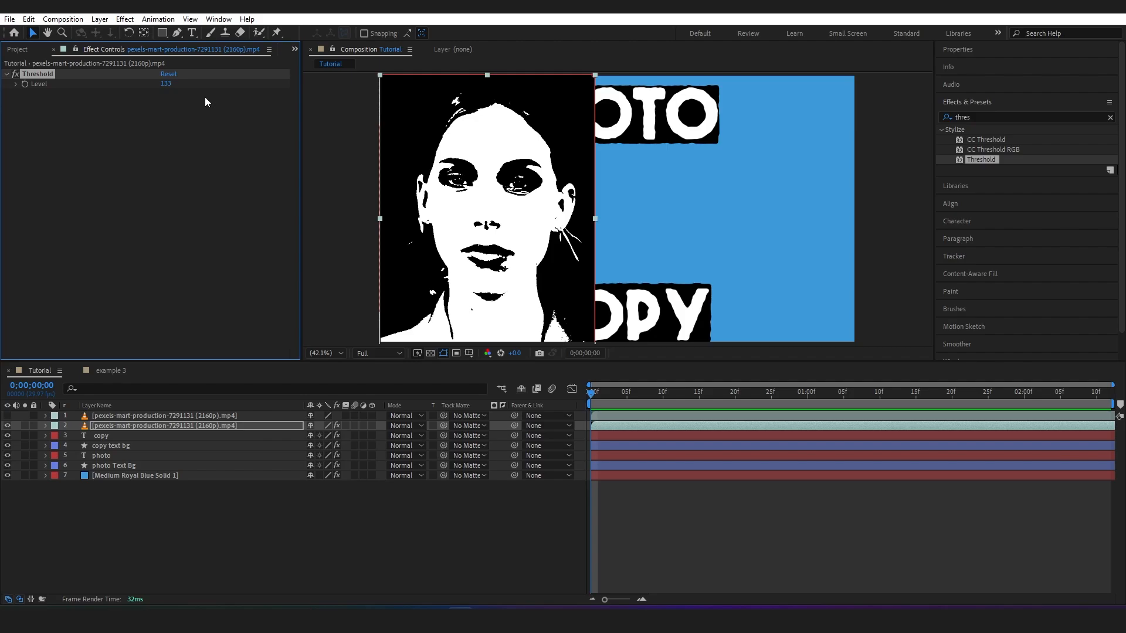
Hide the lower clip, show the upper one, and apply the Set Matte effect to the upper clip
left_click(8, 426)
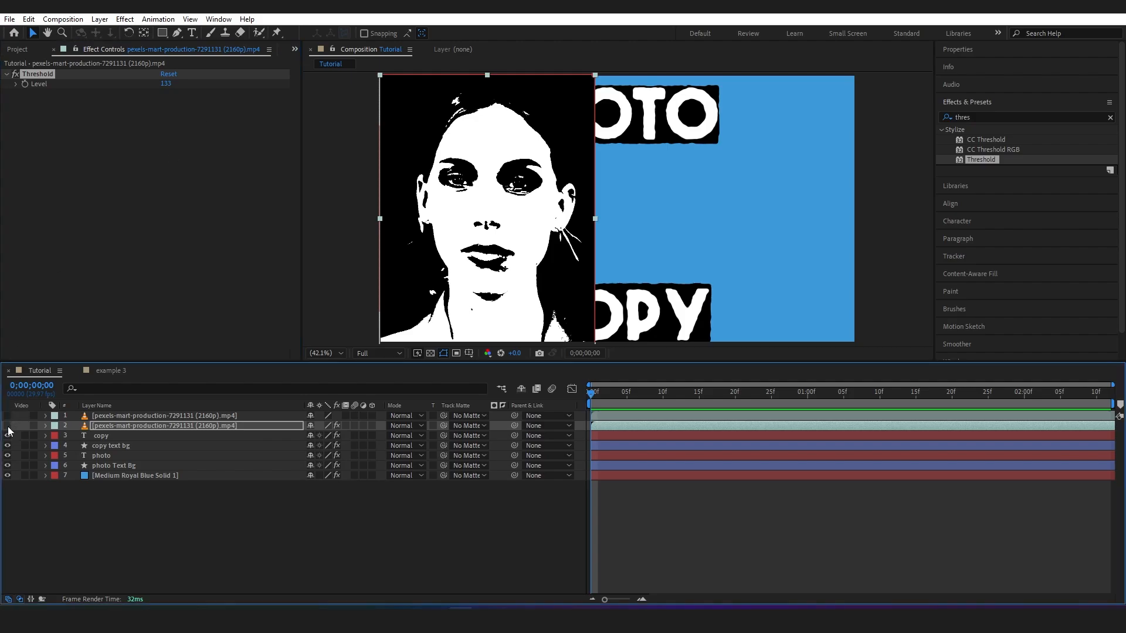
left_click(8, 415)
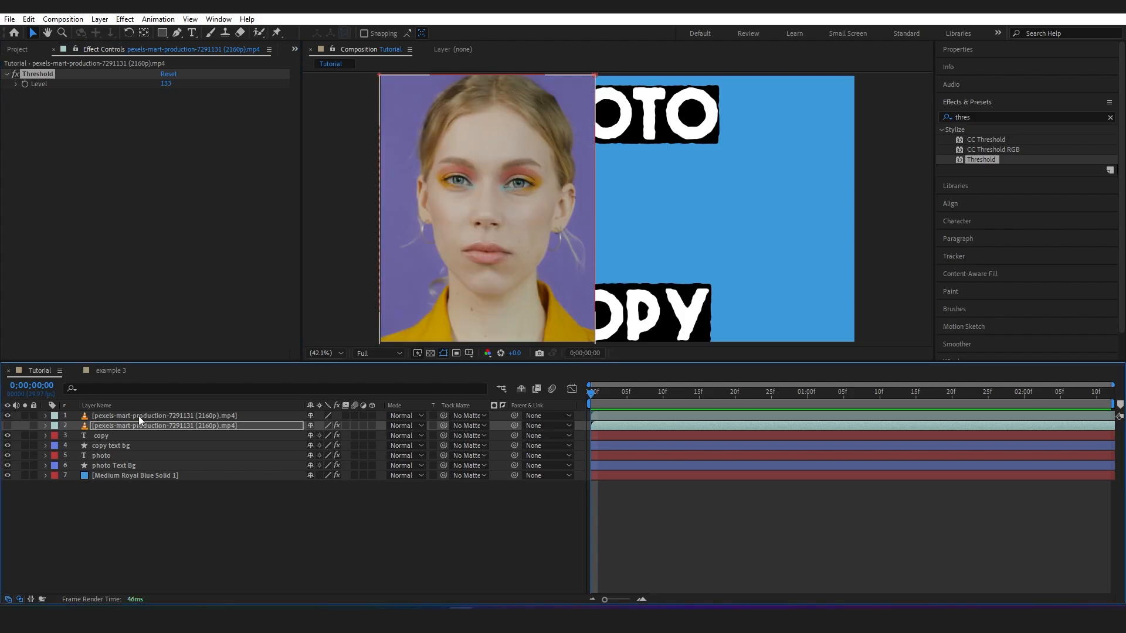
left_click(138, 415)
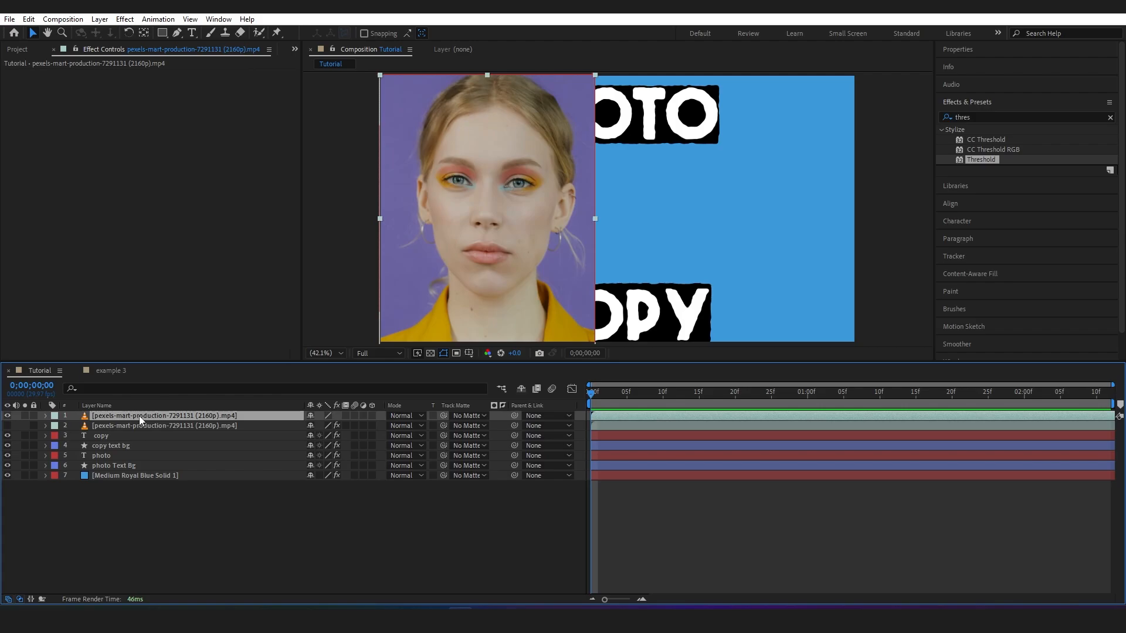
left_click(987, 116)
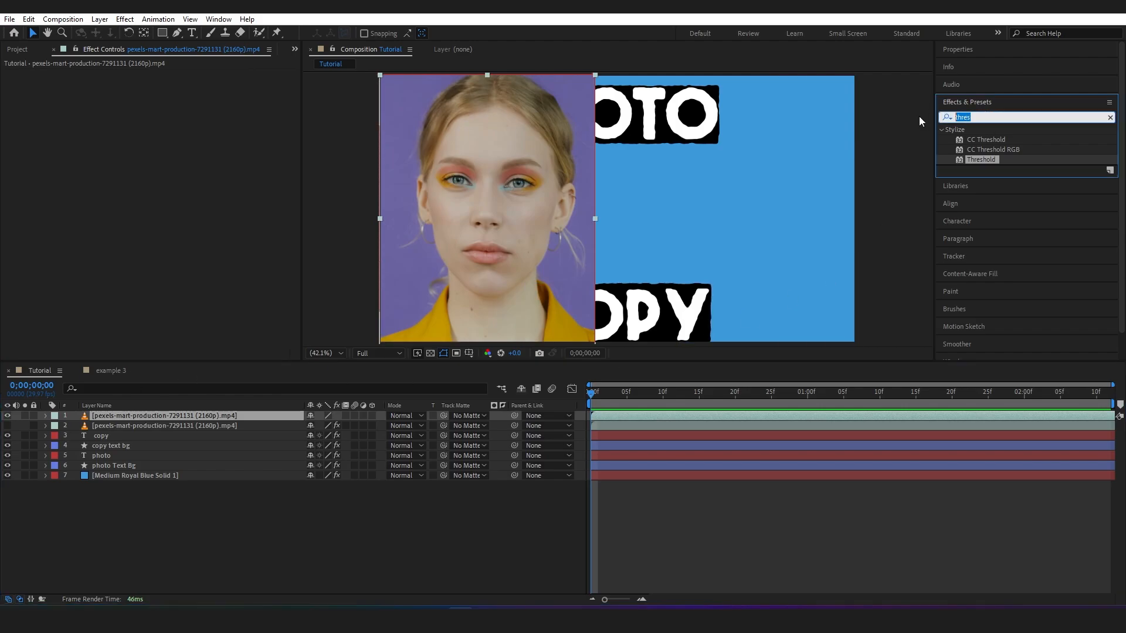
type("set mat")
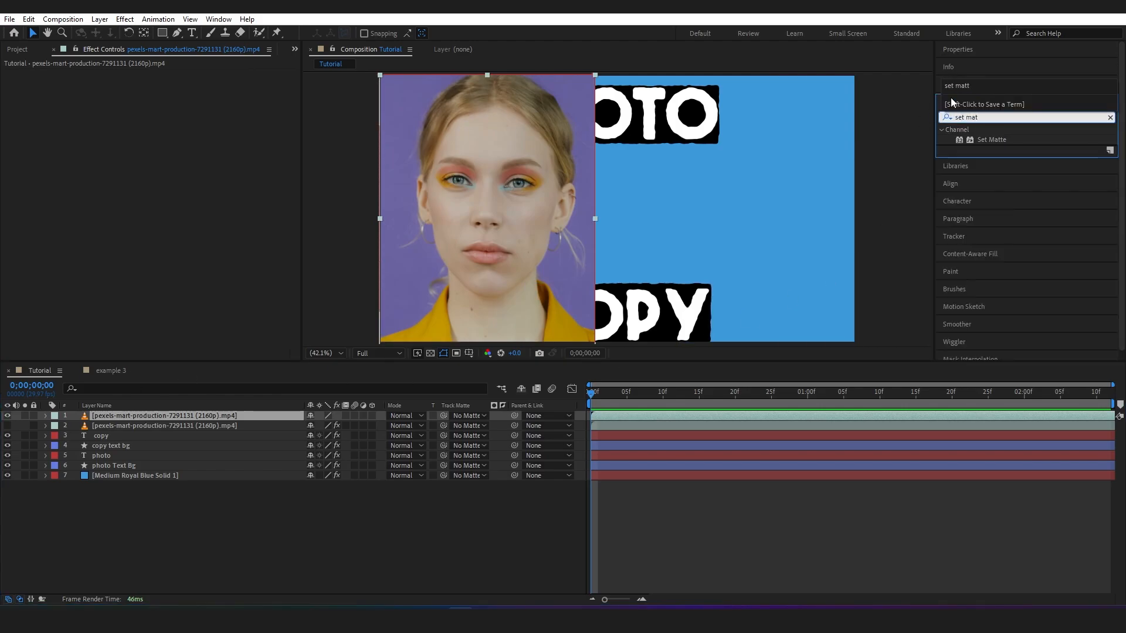
left_click_drag(999, 139, 192, 417)
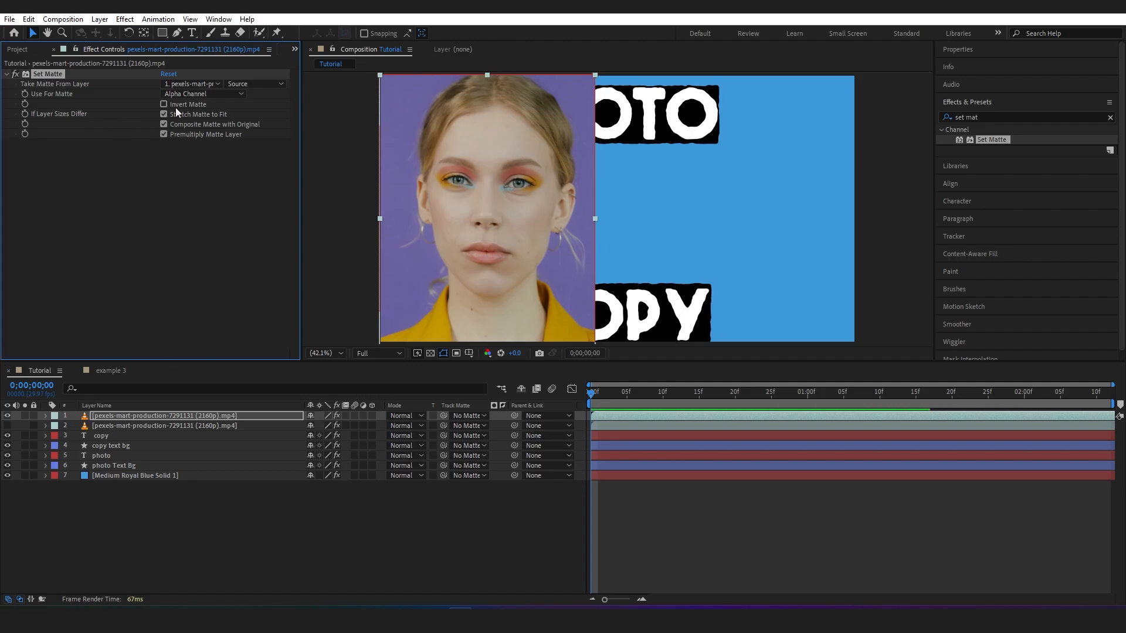
Set the Set Matte effect to take its matte from layer 2 with Effects & Masks, using Luminance
left_click(198, 83)
left_click(199, 126)
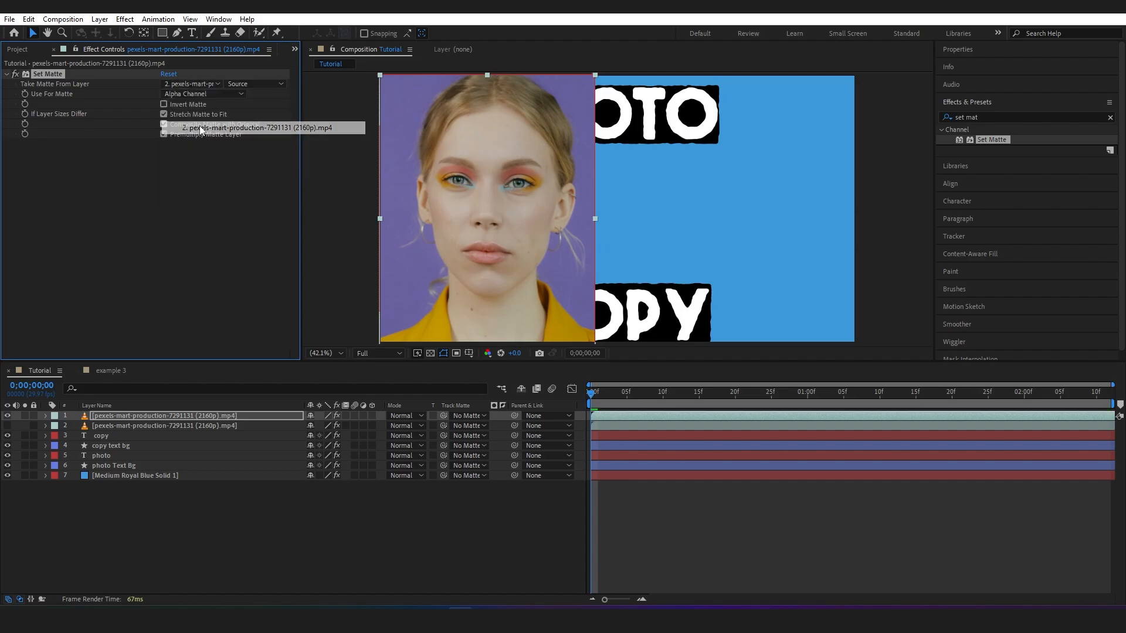
left_click(277, 85)
left_click(272, 124)
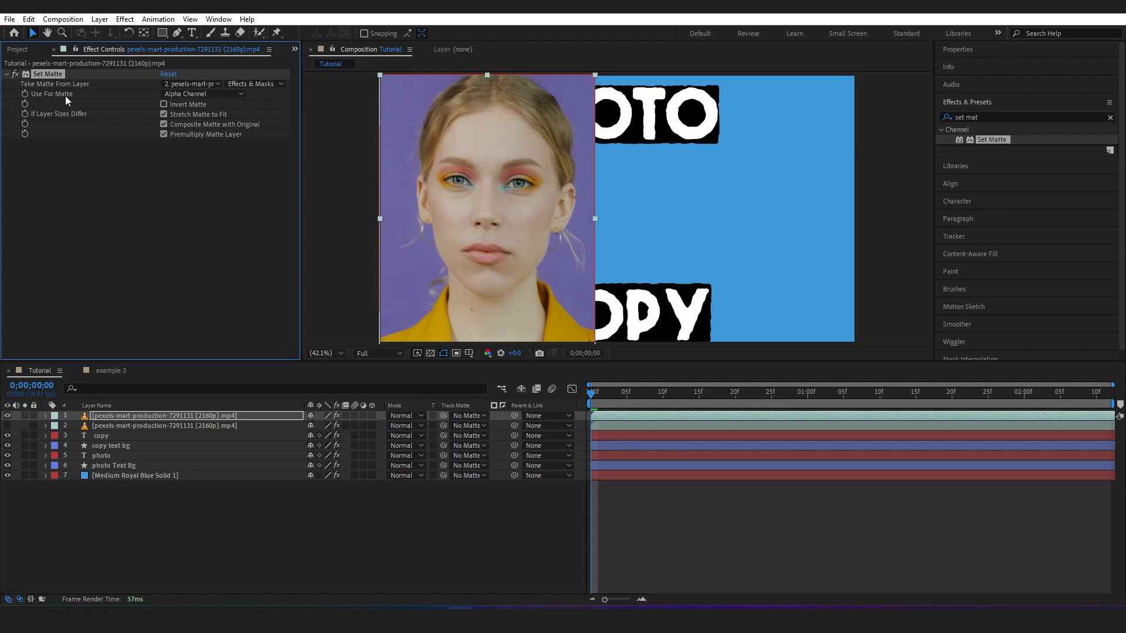
left_click(196, 96)
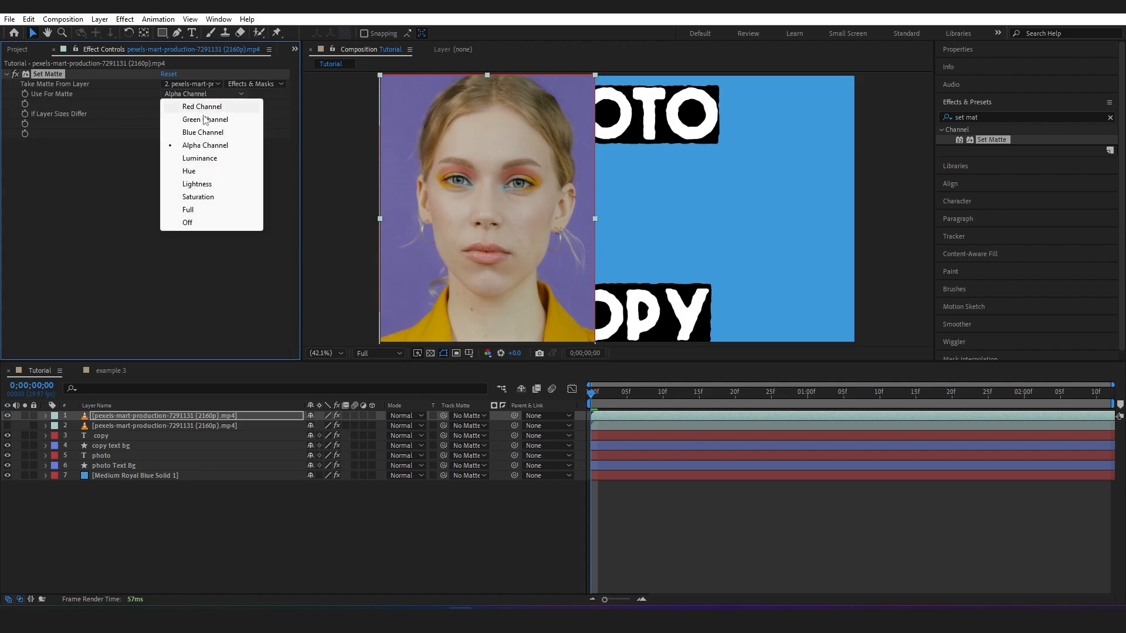
left_click(202, 157)
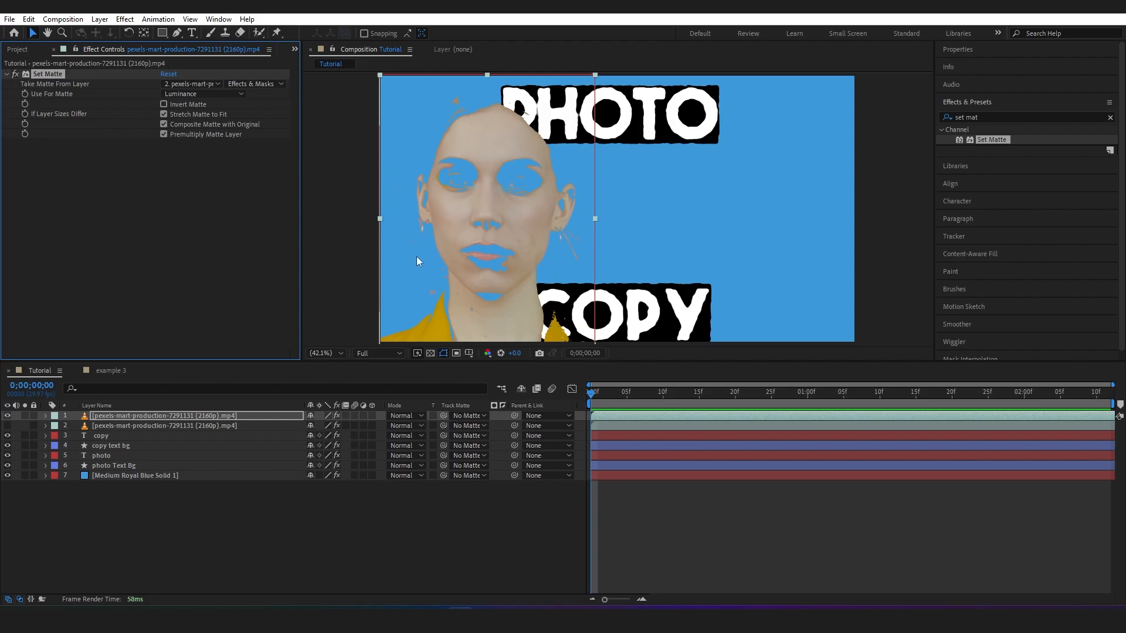
Compare the matted clip with the threshold layer beneath it and turn on Invert Matte in the Set Matte effect
left_click(7, 415)
left_click(7, 425)
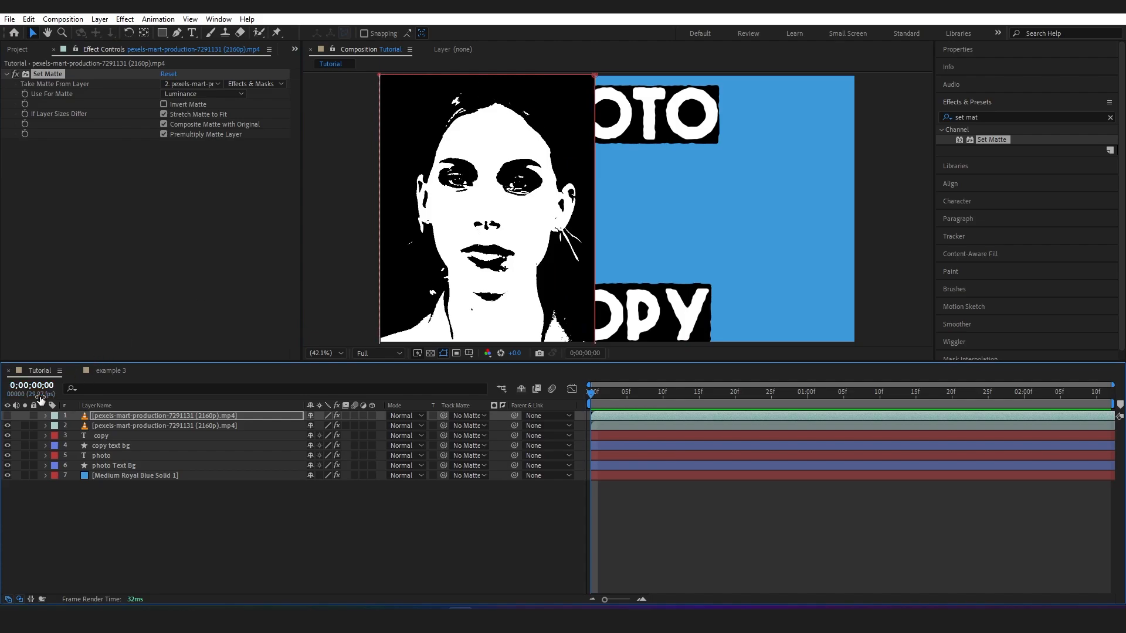
left_click(7, 425)
left_click(8, 416)
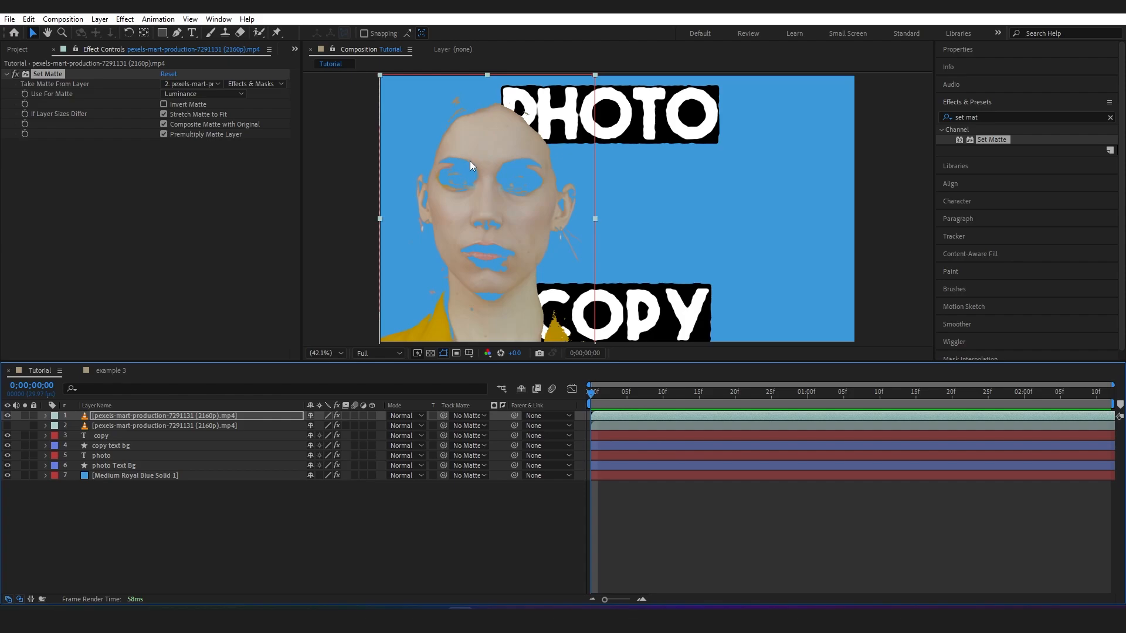
left_click(163, 104)
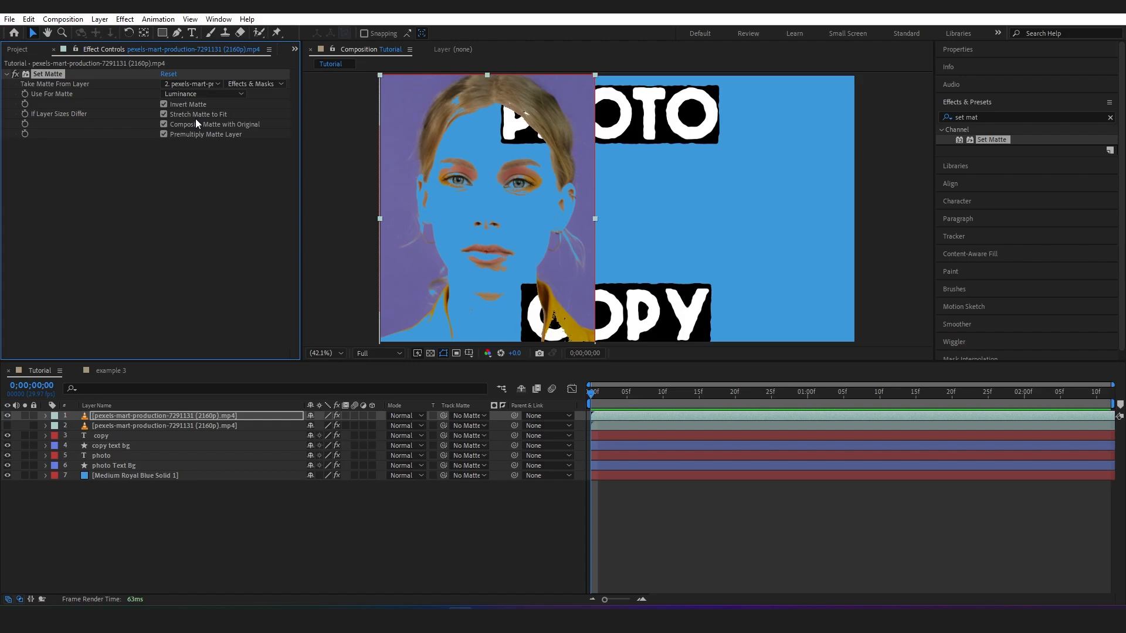
Copy the Threshold effect from the hidden lower clip onto the upper clip, below Set Matte
left_click(215, 424)
left_click(45, 73)
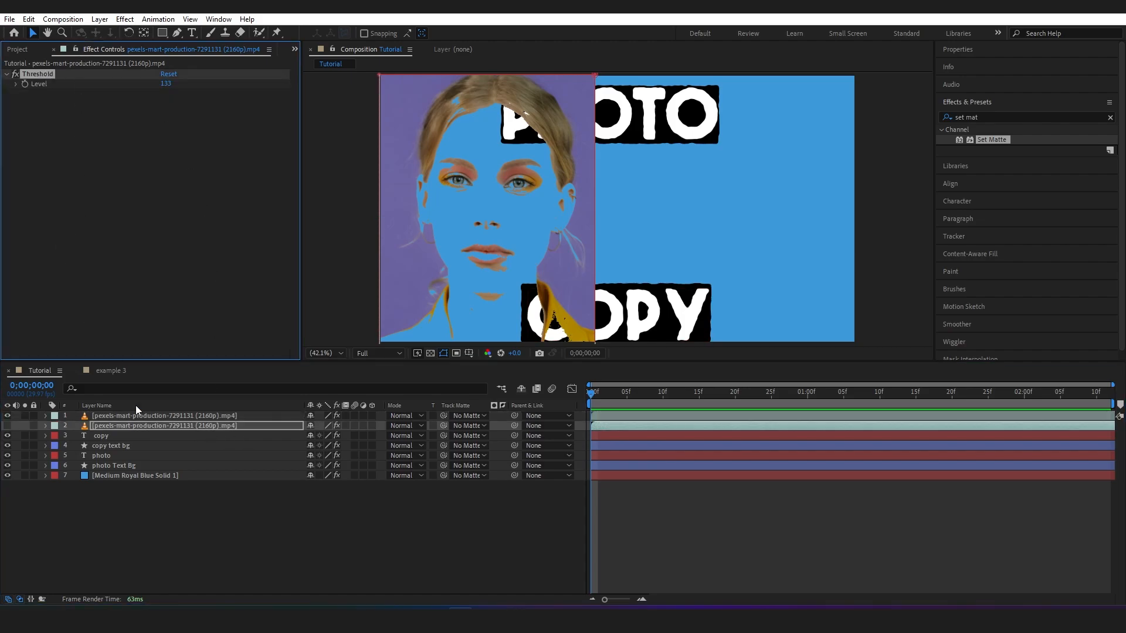
left_click(152, 415)
key("ctrl+v")
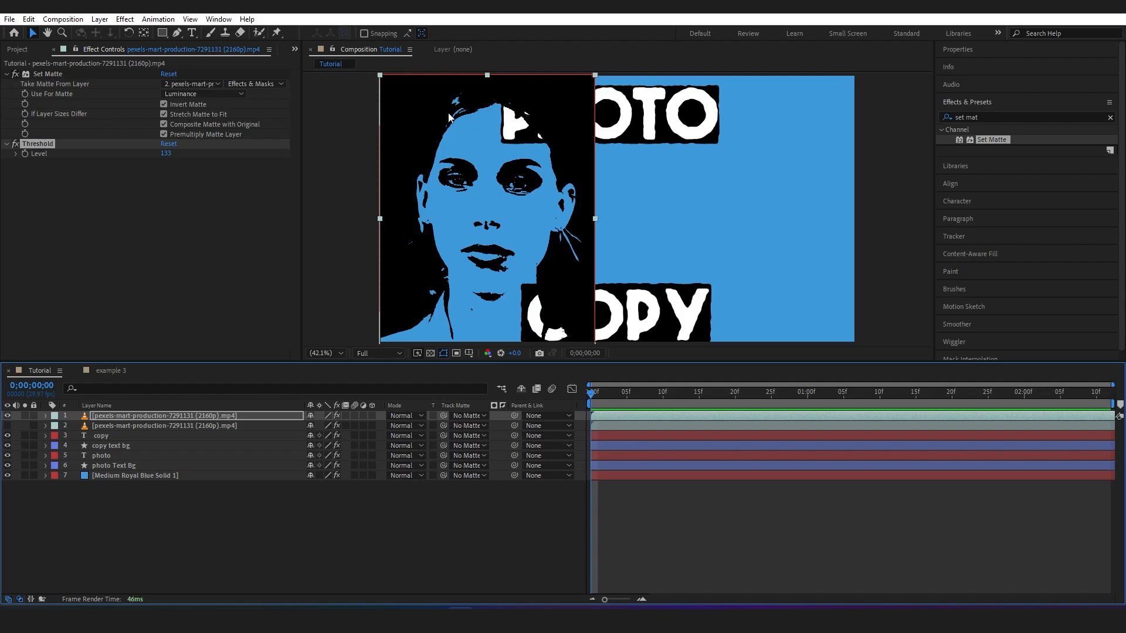
Copy Roughen Edges from the copy text layer onto the upper portrait clip, set its Border to 5.40 and adjust its Scale
left_click(97, 437)
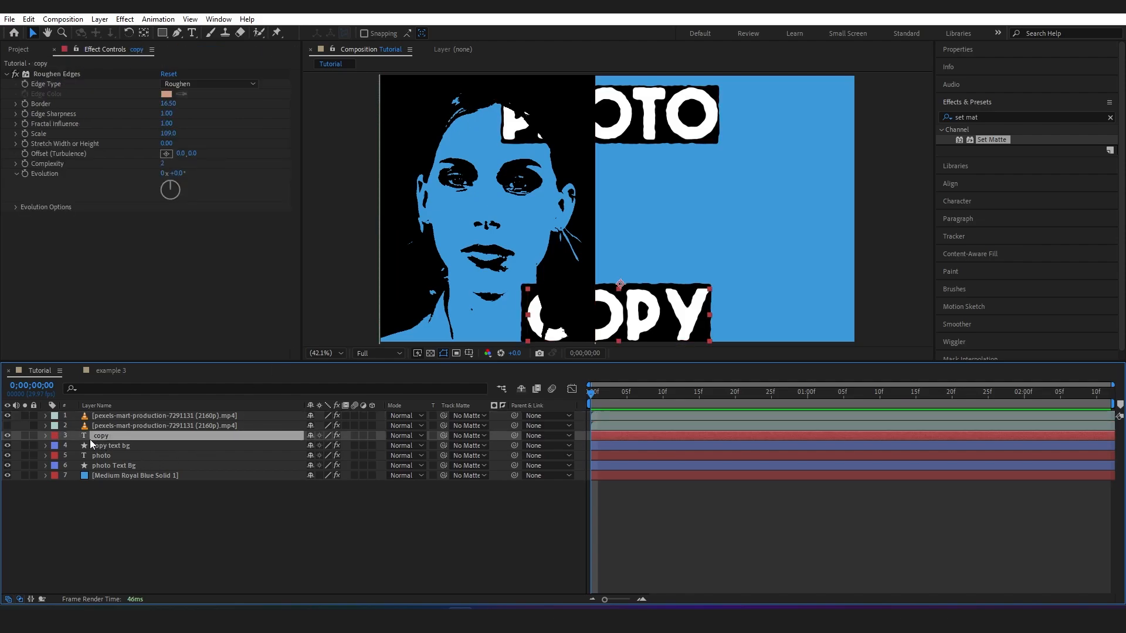
left_click(68, 72)
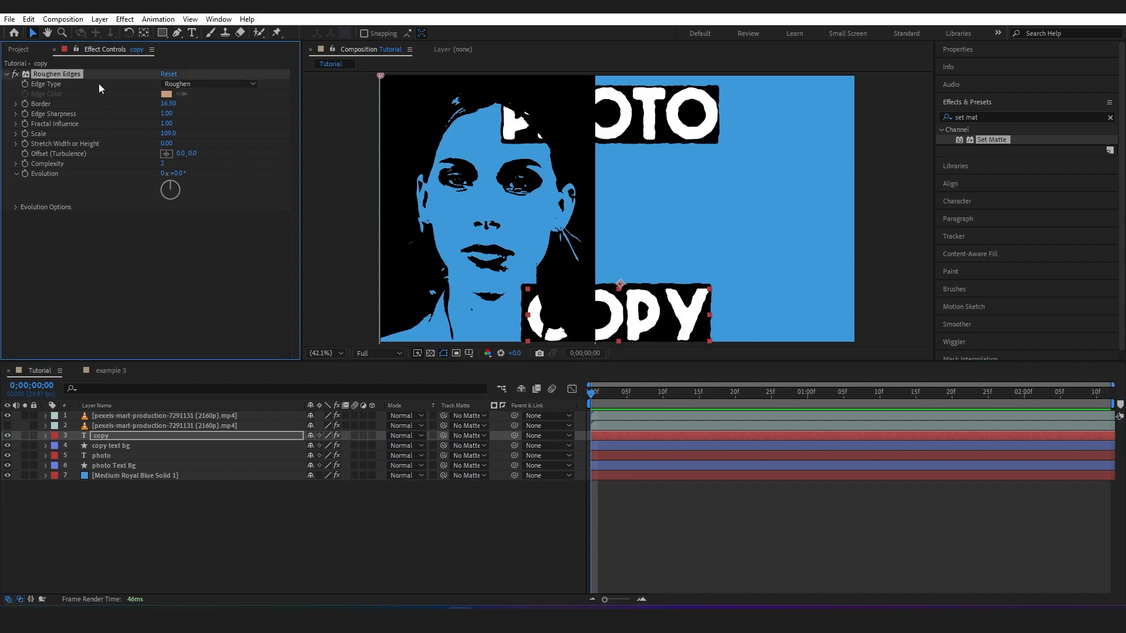
left_click(111, 415)
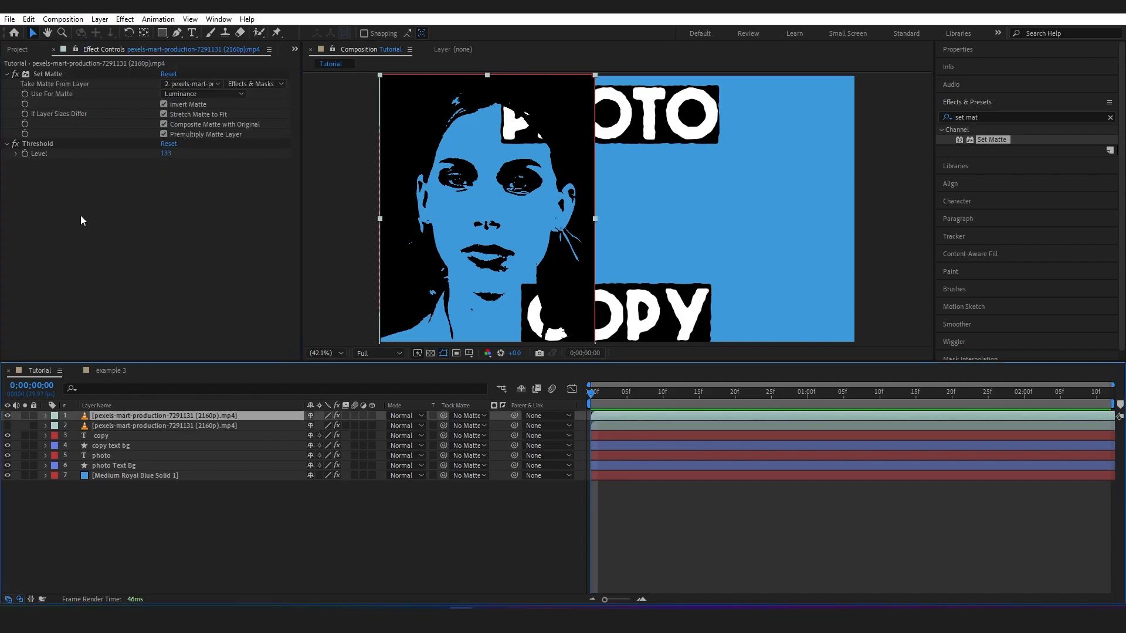
key("ctrl+v")
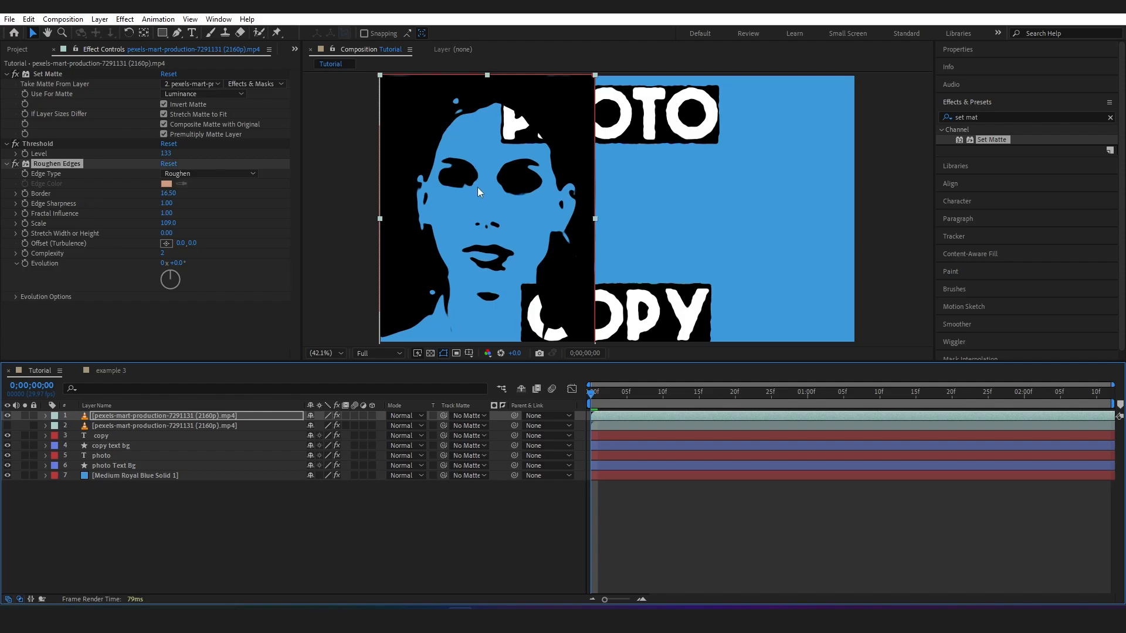
left_click_drag(167, 193, 120, 193)
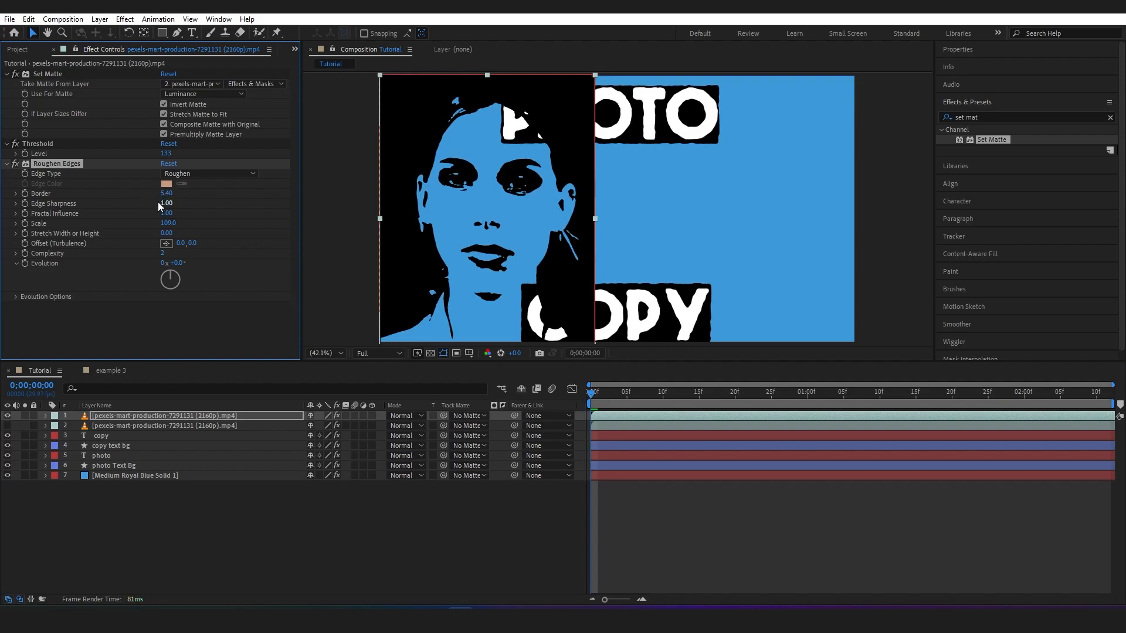
left_click_drag(167, 225, 182, 227)
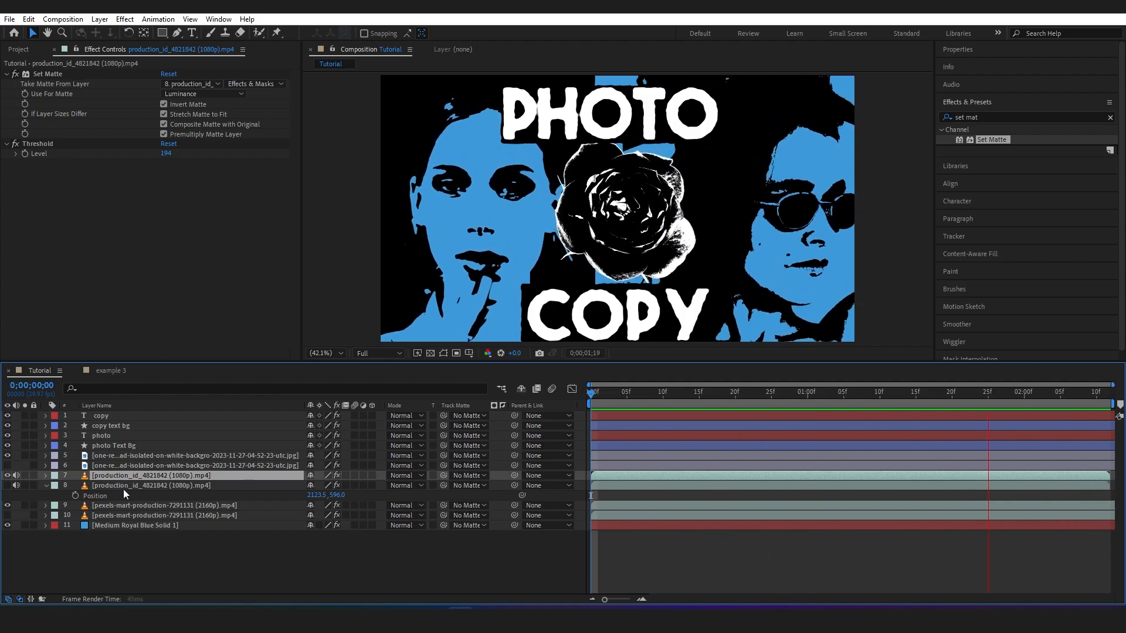
Move the playhead to 0;00;00;22, then hide the upper rose layer and show the lower one with its effects
left_click(41, 146)
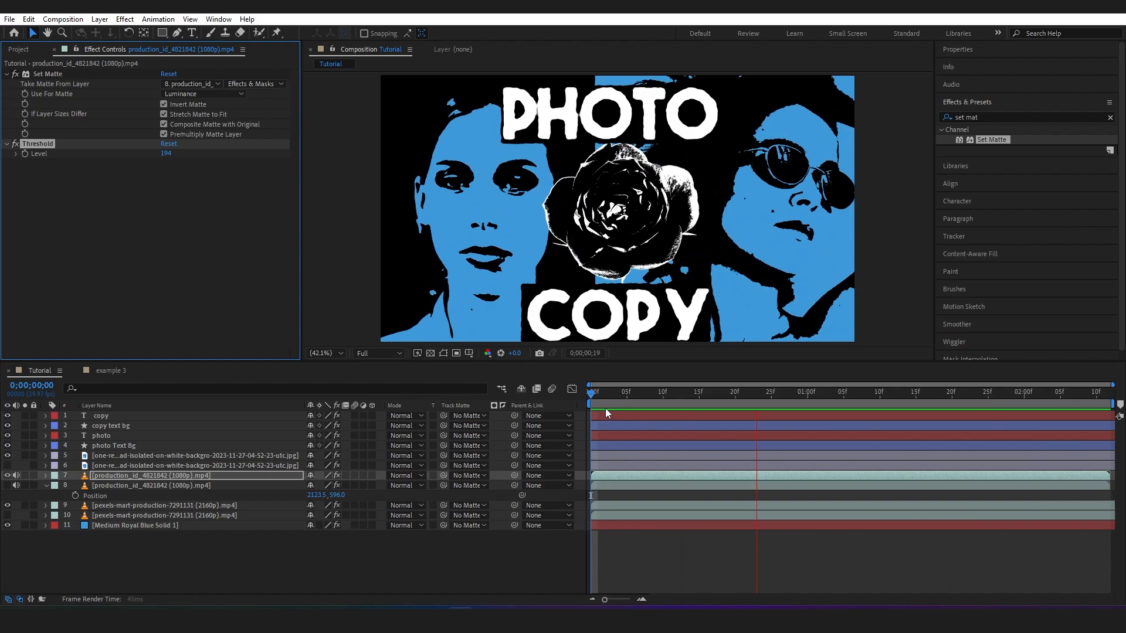
left_click_drag(612, 398, 751, 399)
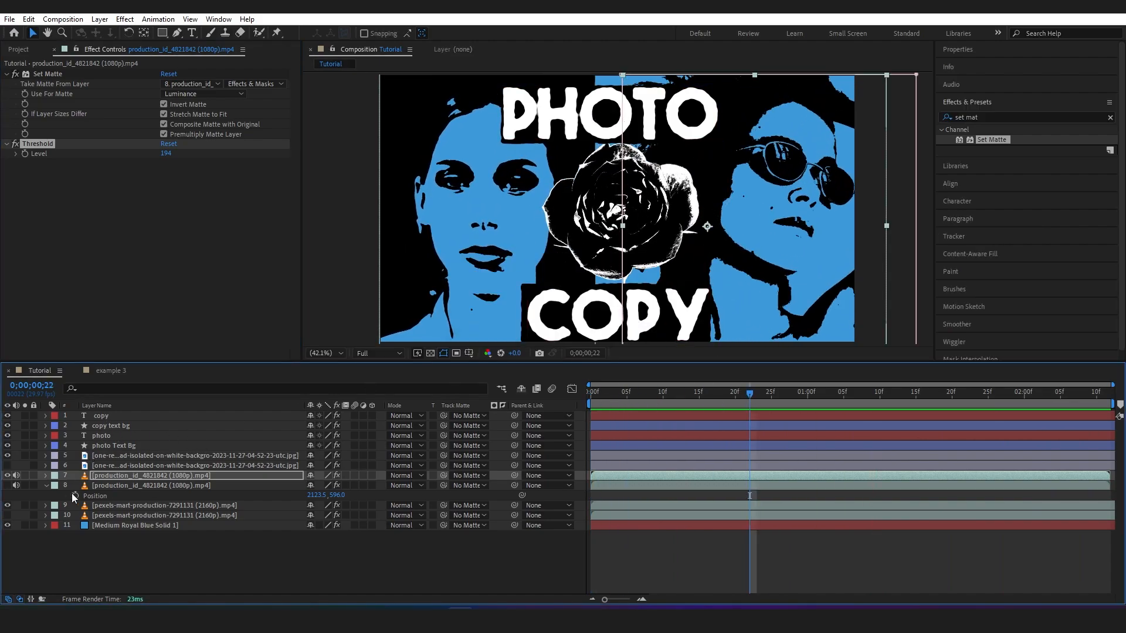
left_click(126, 458)
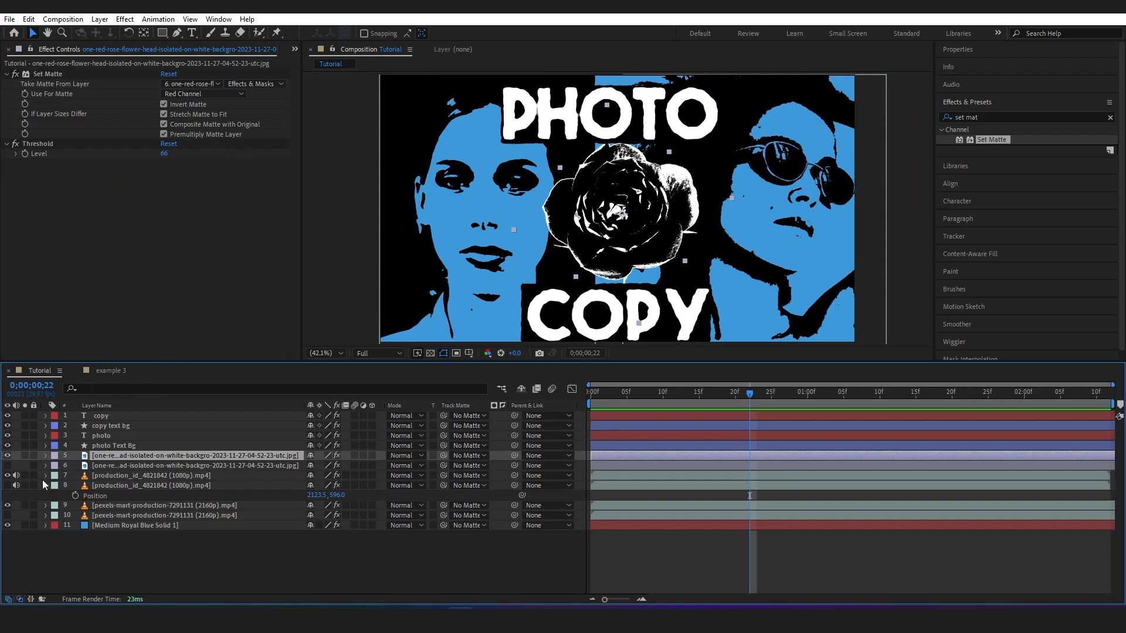
left_click(7, 456)
left_click(8, 466)
left_click(111, 466)
Compare the lower rose layer with its Levels and three Brightness & Contrast effects turned off and back on
left_click(17, 197)
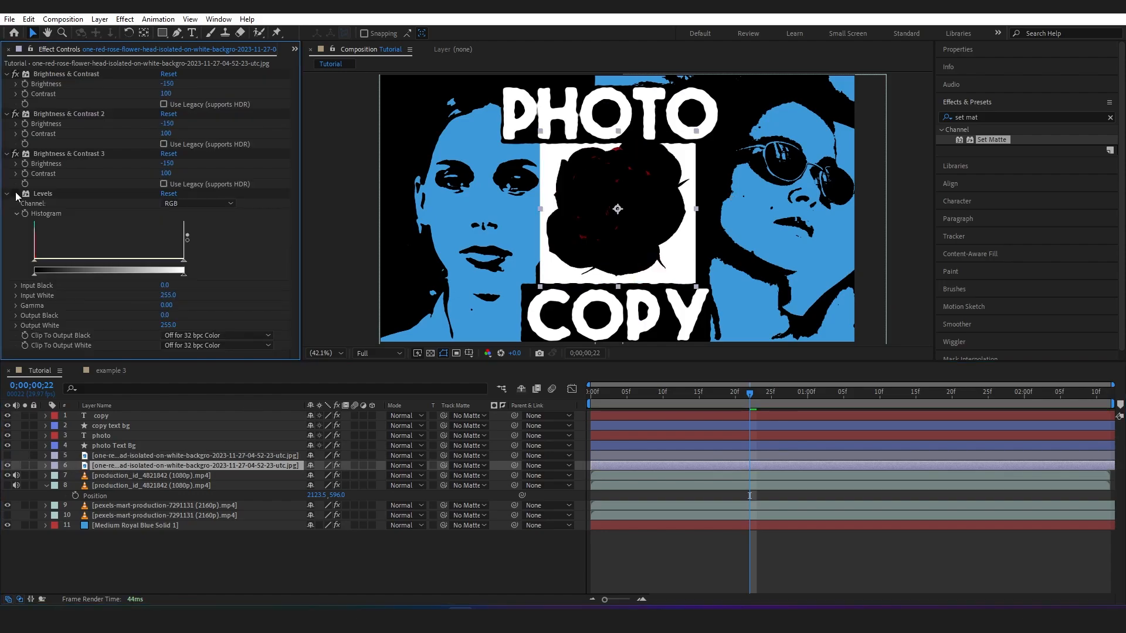
left_click(16, 154)
left_click(16, 114)
left_click(15, 74)
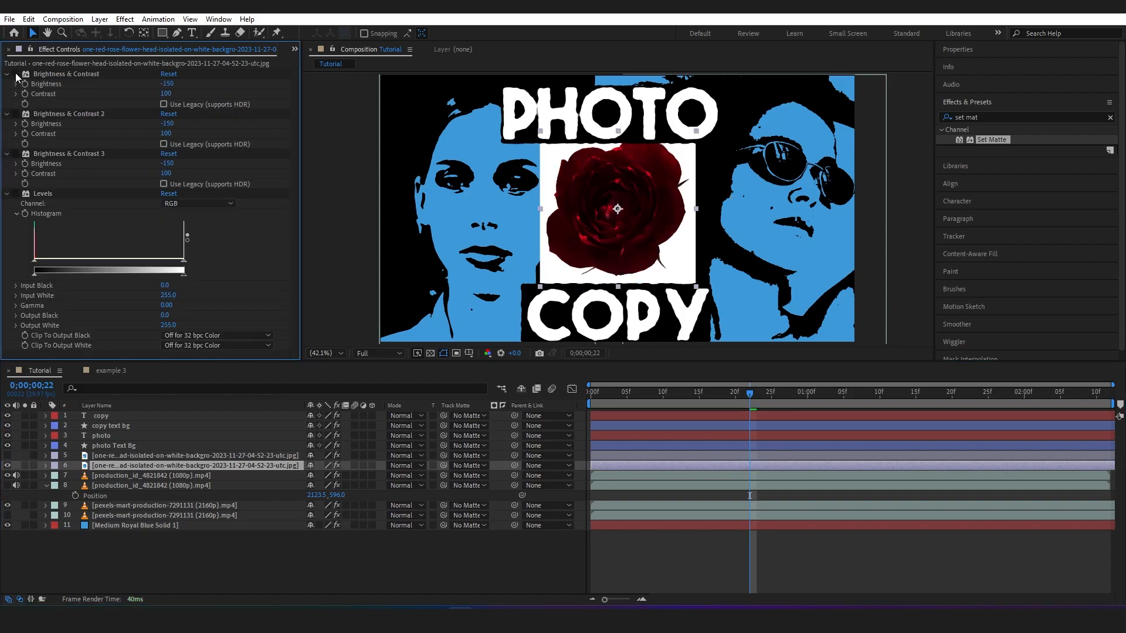
left_click(7, 194)
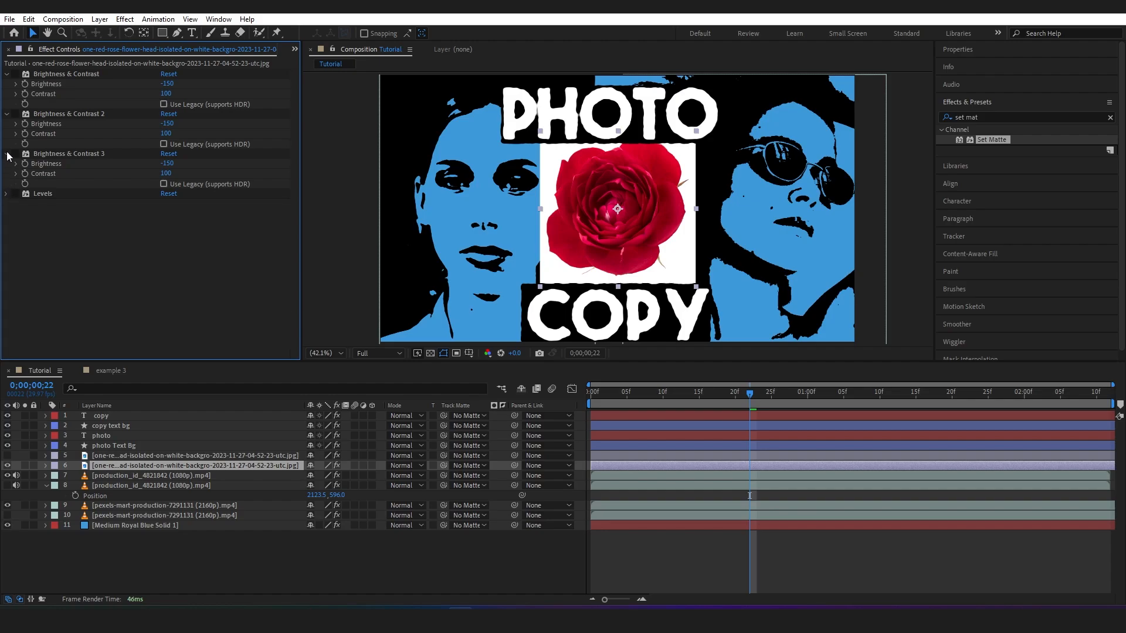
left_click(7, 154)
left_click(7, 114)
left_click(7, 73)
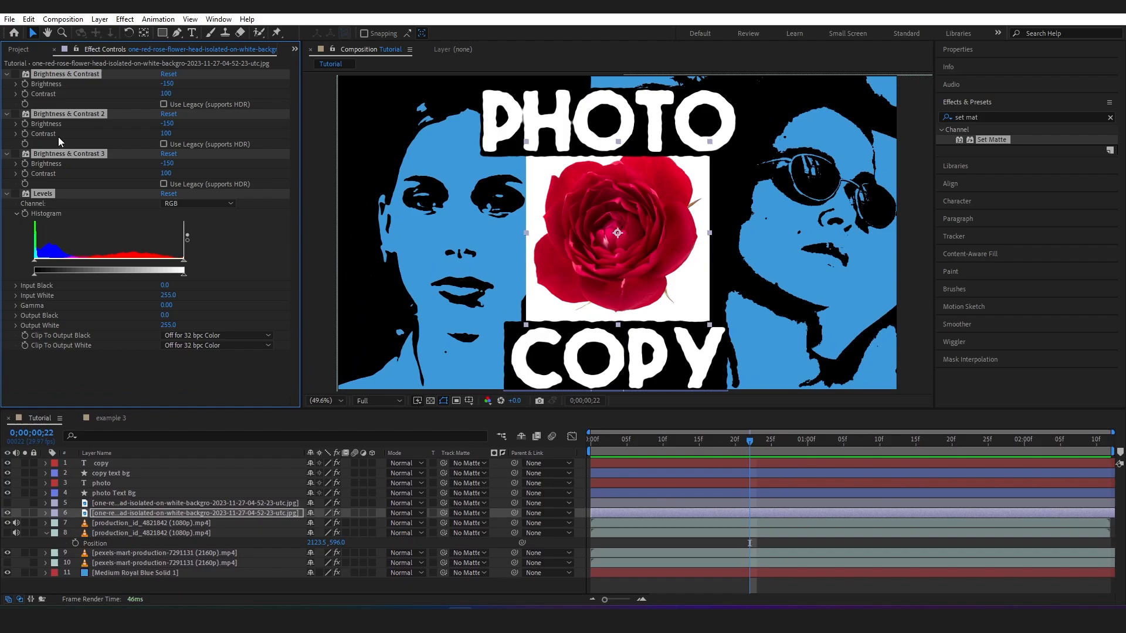
left_click(16, 74)
left_click(16, 113)
left_click(16, 153)
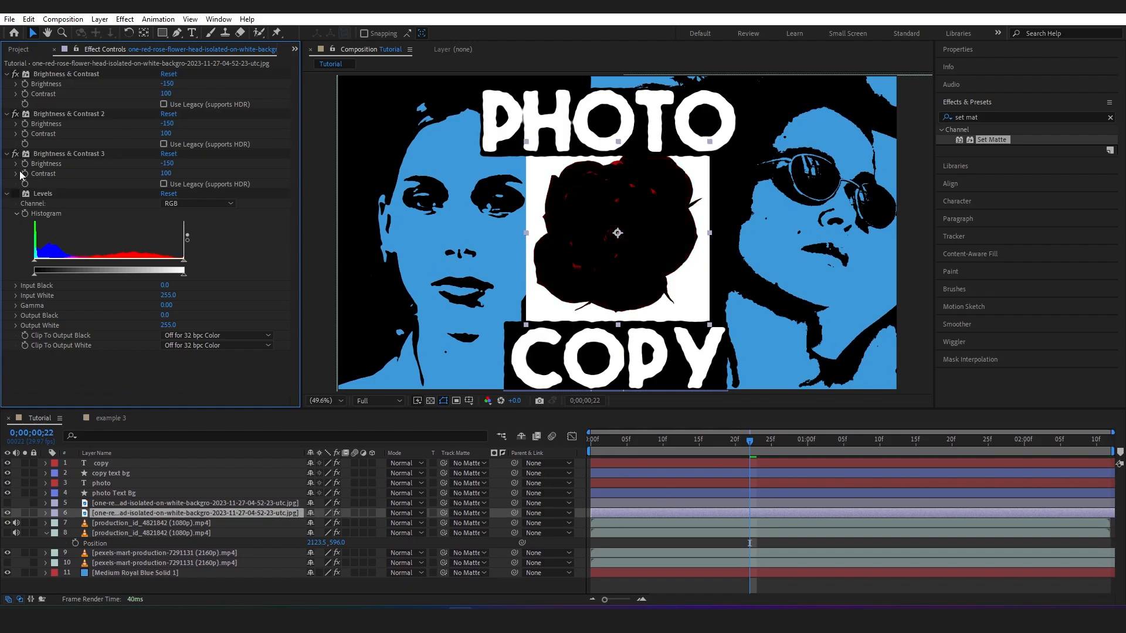
left_click(16, 194)
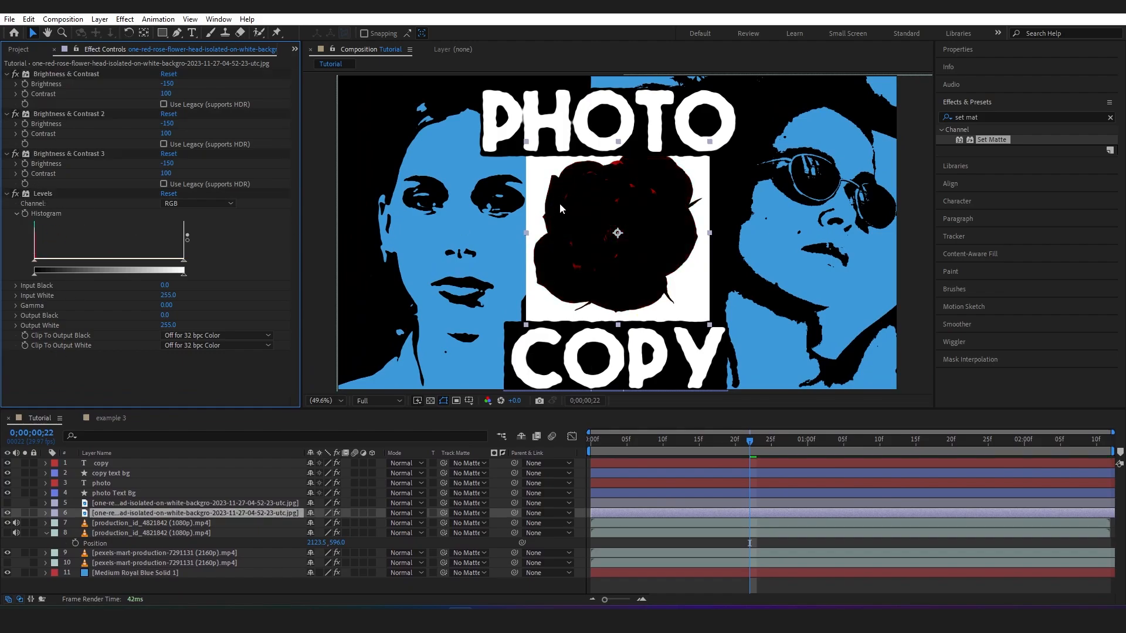
Hide the lower rose layer, show the upper one, and compare it with Threshold off and on above its Set Matte result
left_click(107, 504)
left_click(8, 514)
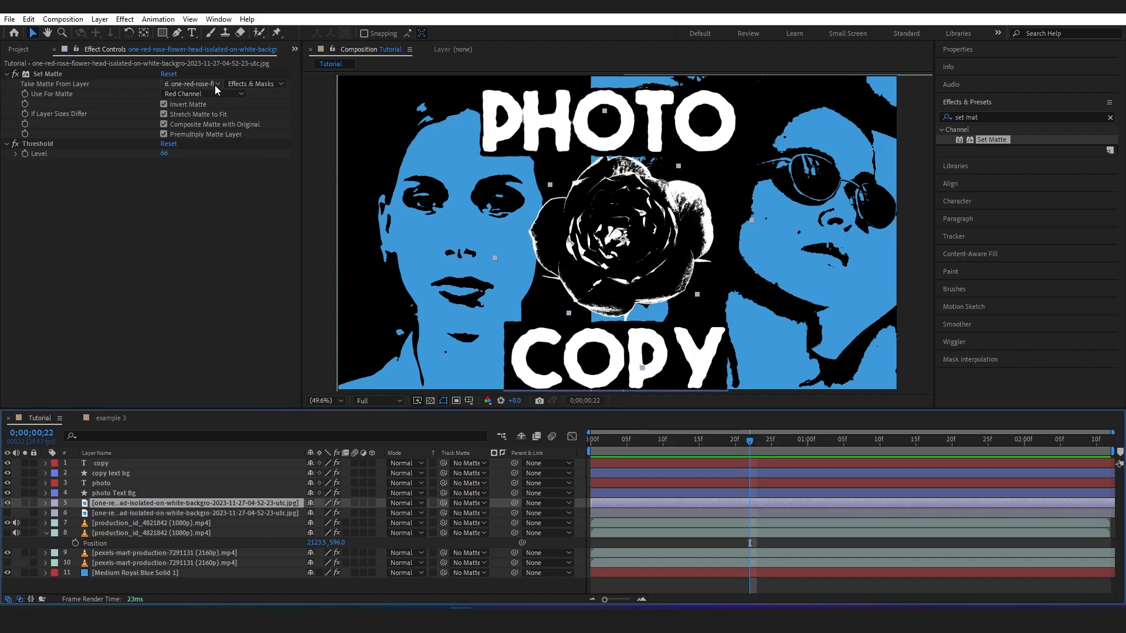
left_click(15, 144)
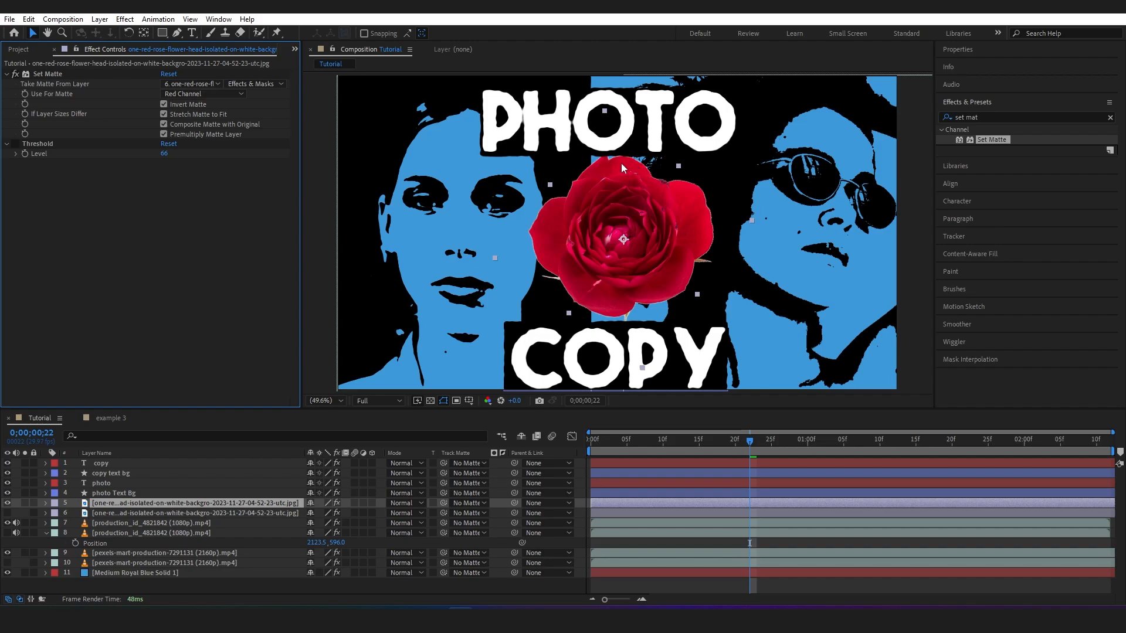
left_click(15, 144)
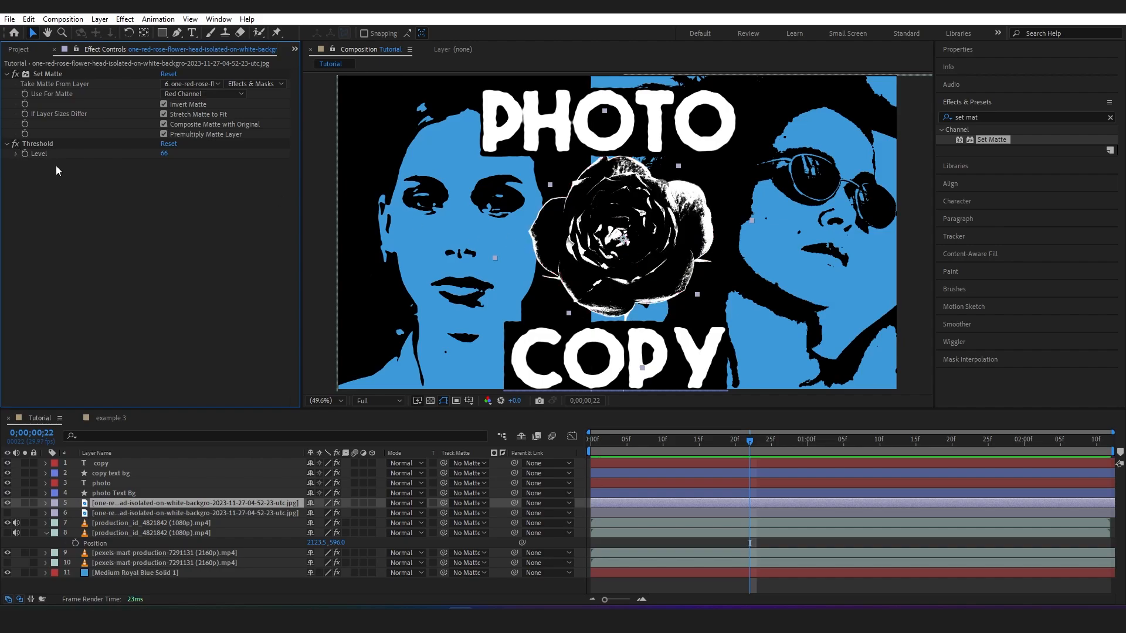
left_click(51, 75)
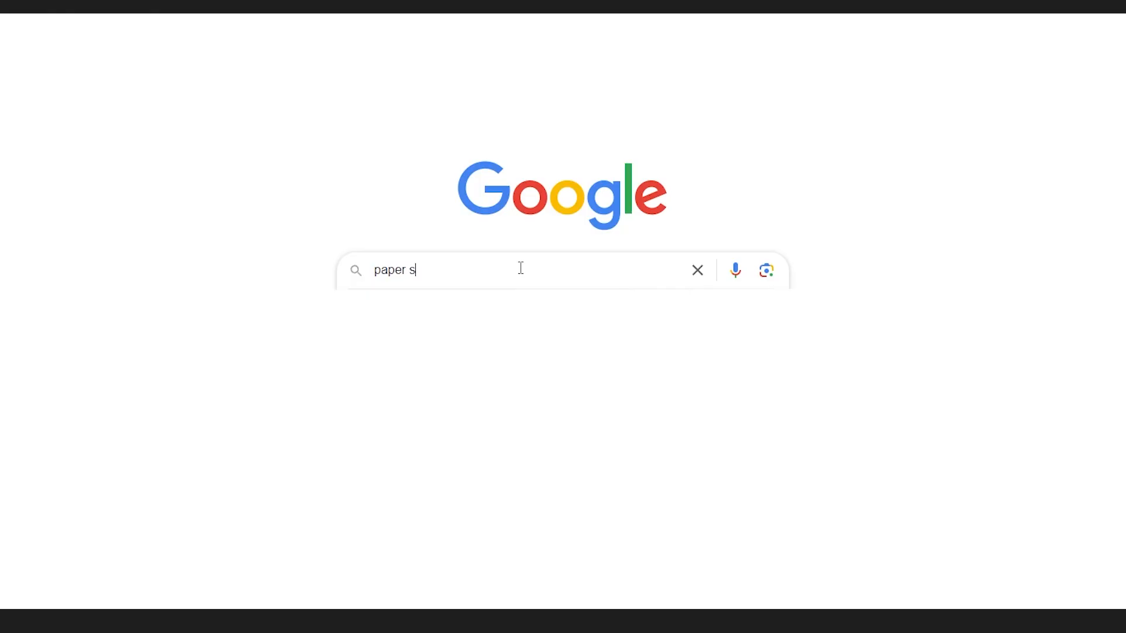
In Google, search for "paper scan textures" and view the image results
type("n textures")
key("Return")
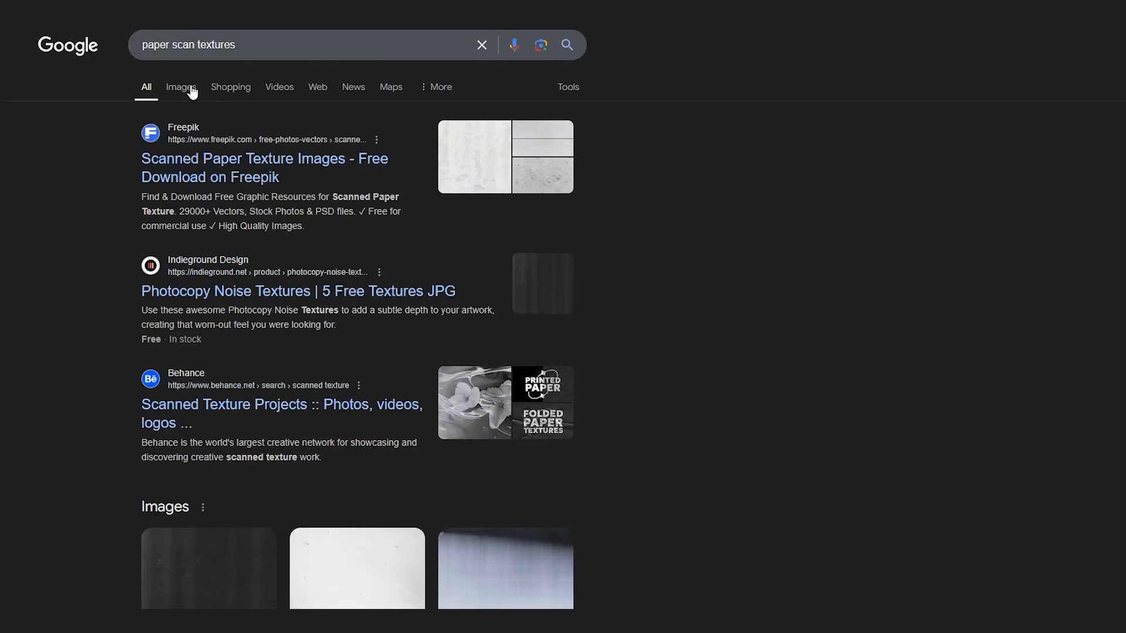
left_click(191, 91)
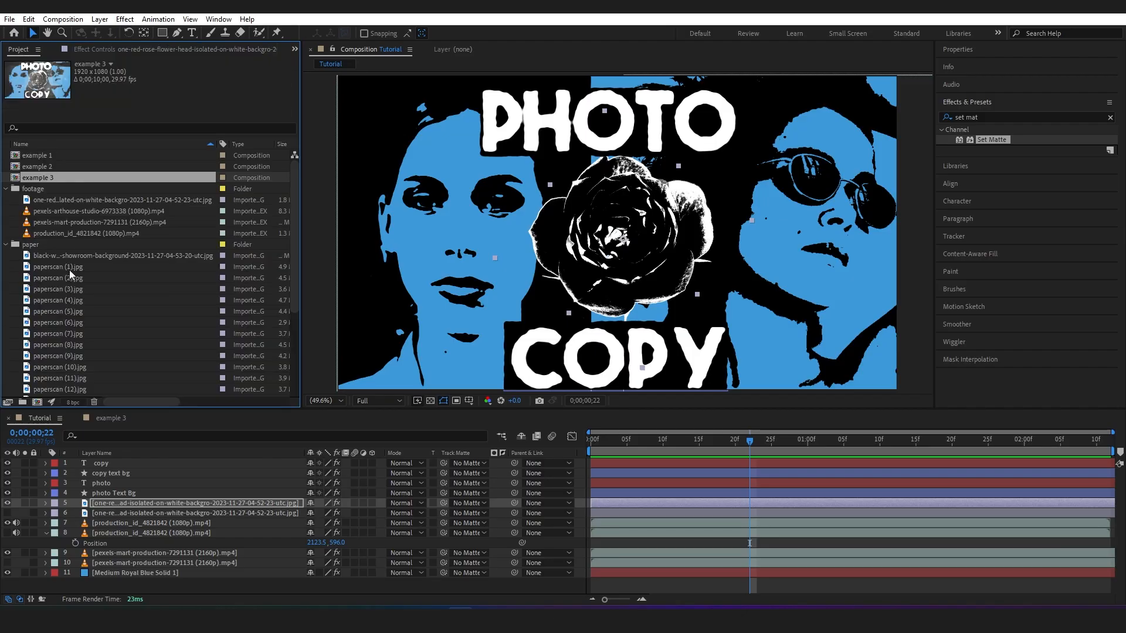
Back in After Effects, preview paperscan (1).jpg and paperscan (2).jpg, then return to the Tutorial composition
double_click(69, 268)
left_click(61, 279)
double_click(61, 280)
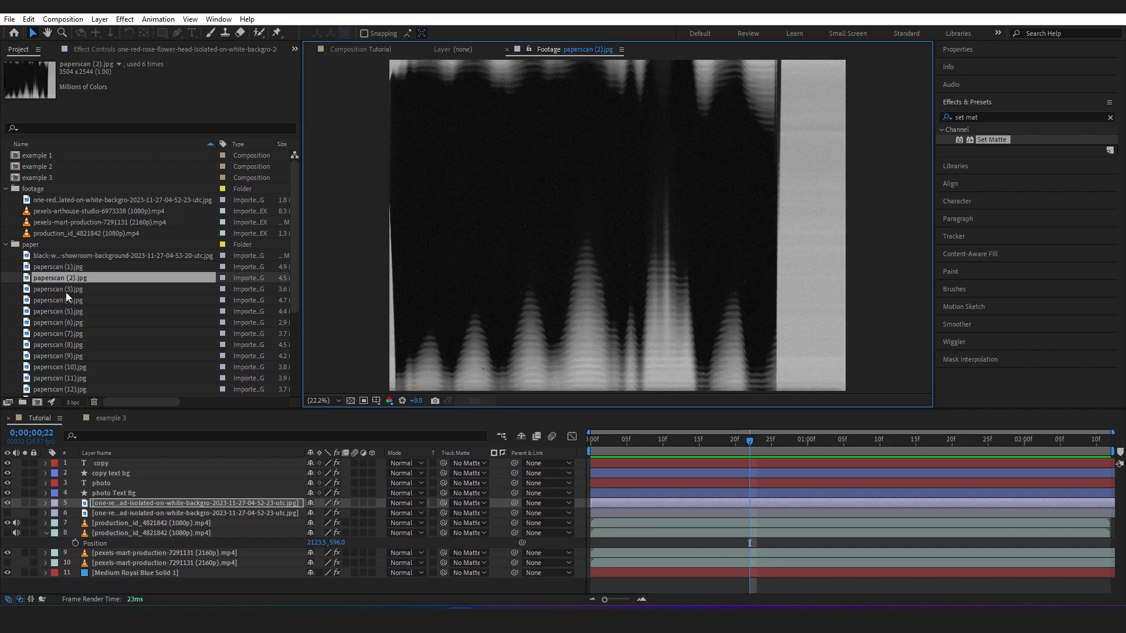
left_click(344, 50)
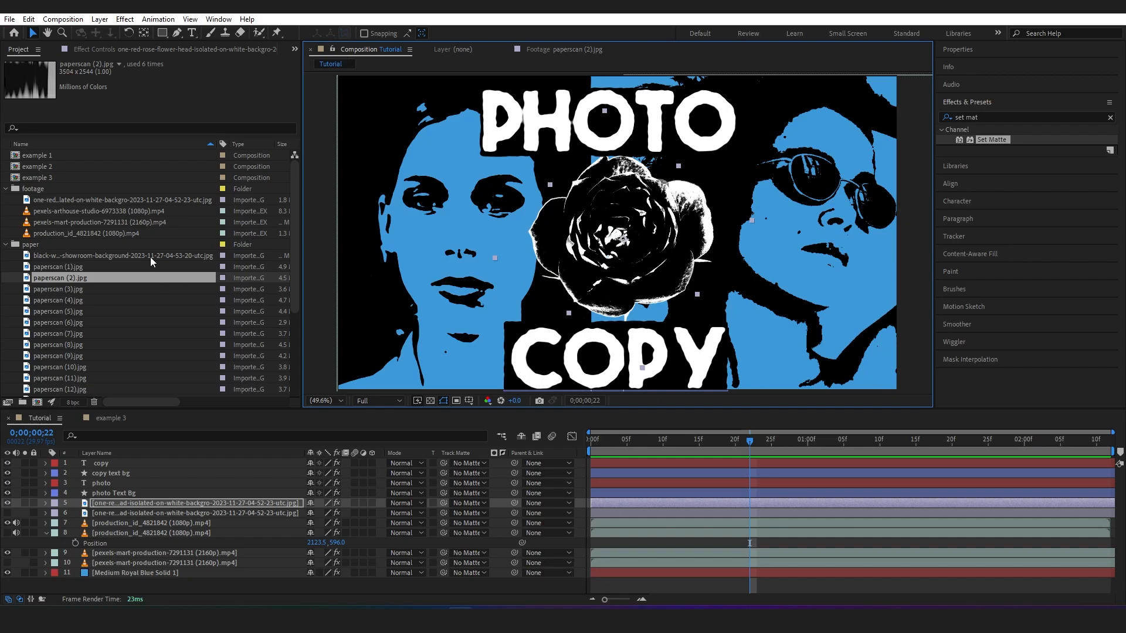
Add the black chalkboard wall image from the paper folder as the top layer and scale it to 39%
left_click(130, 255)
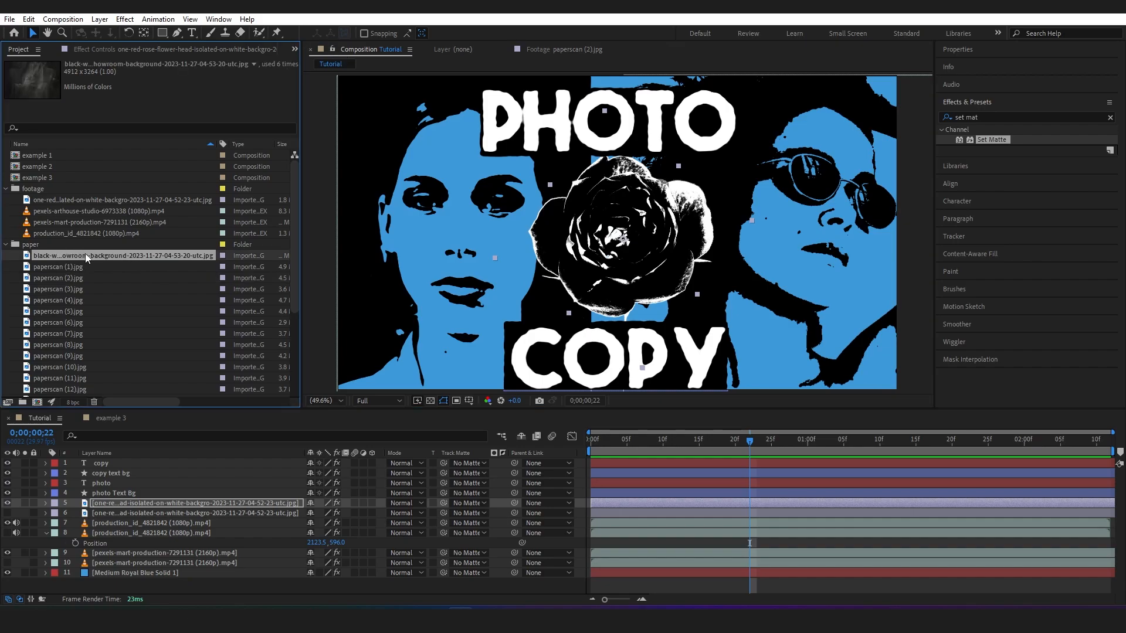
left_click_drag(86, 253, 151, 460)
key("s")
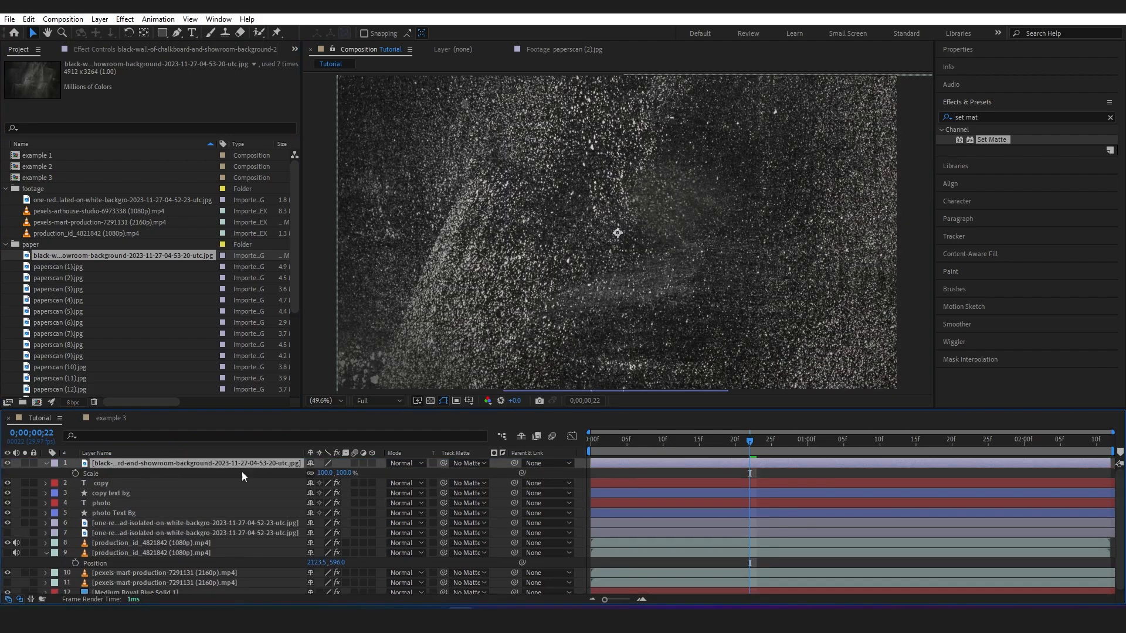
left_click_drag(323, 472, 292, 478)
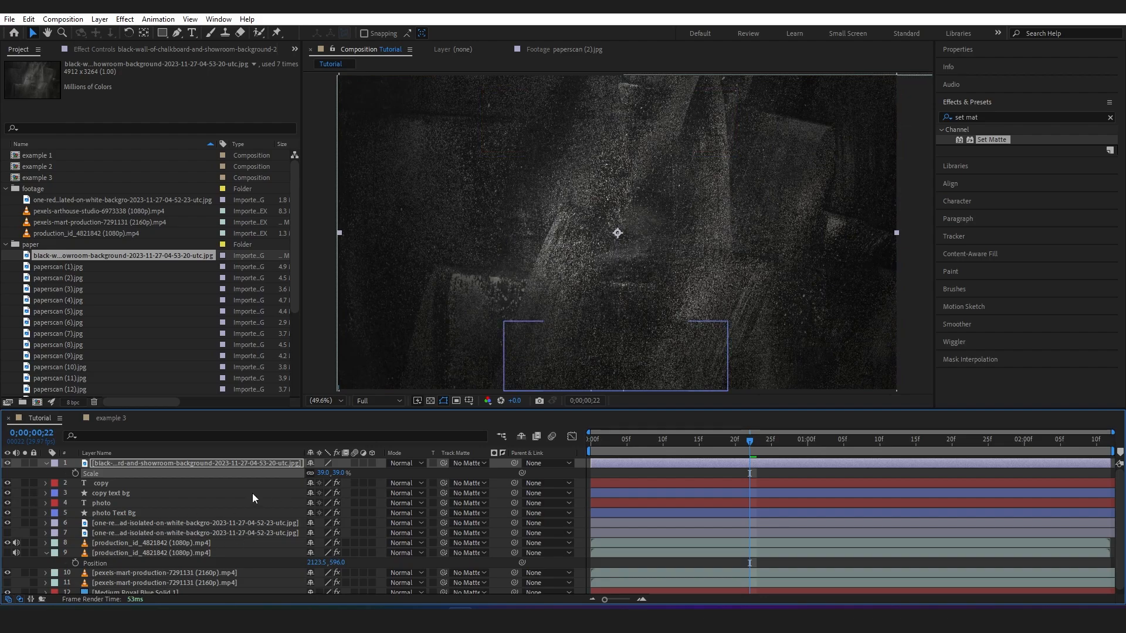
Set the chalkboard texture layer's blending mode to Screen and return the playhead to the start of the composition
left_click(189, 463)
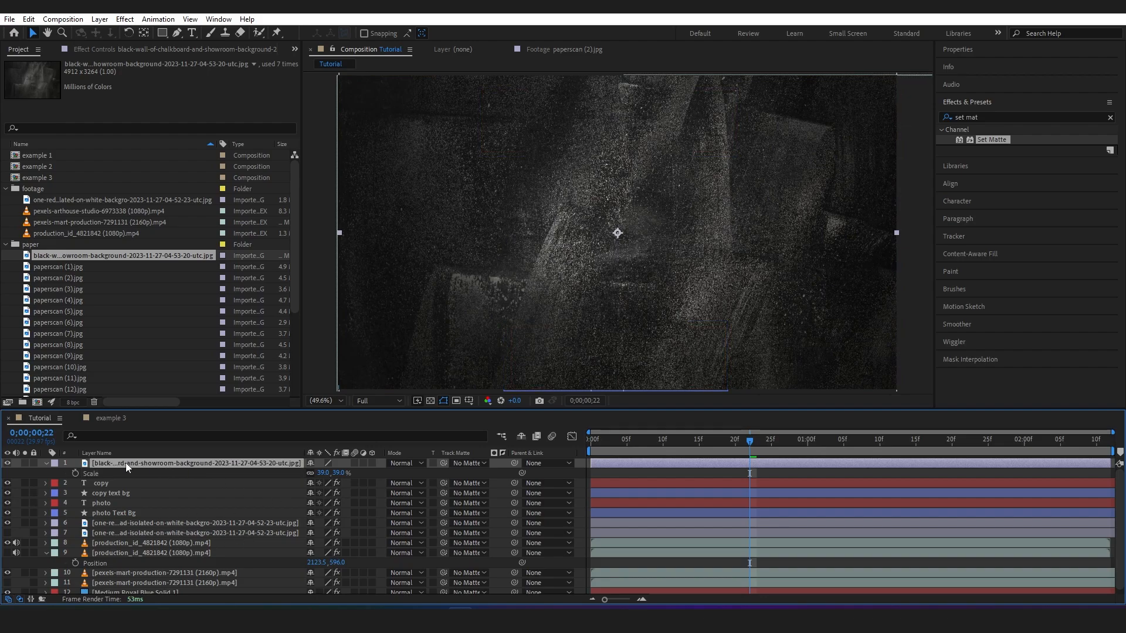
left_click(397, 465)
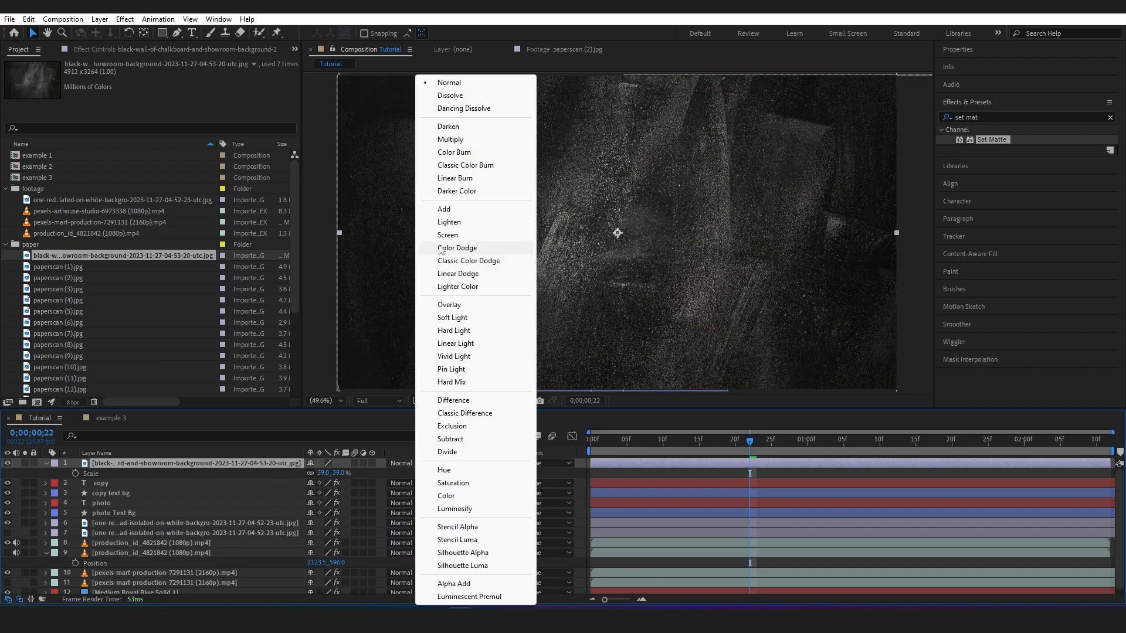
left_click(454, 234)
left_click_drag(598, 444, 583, 445)
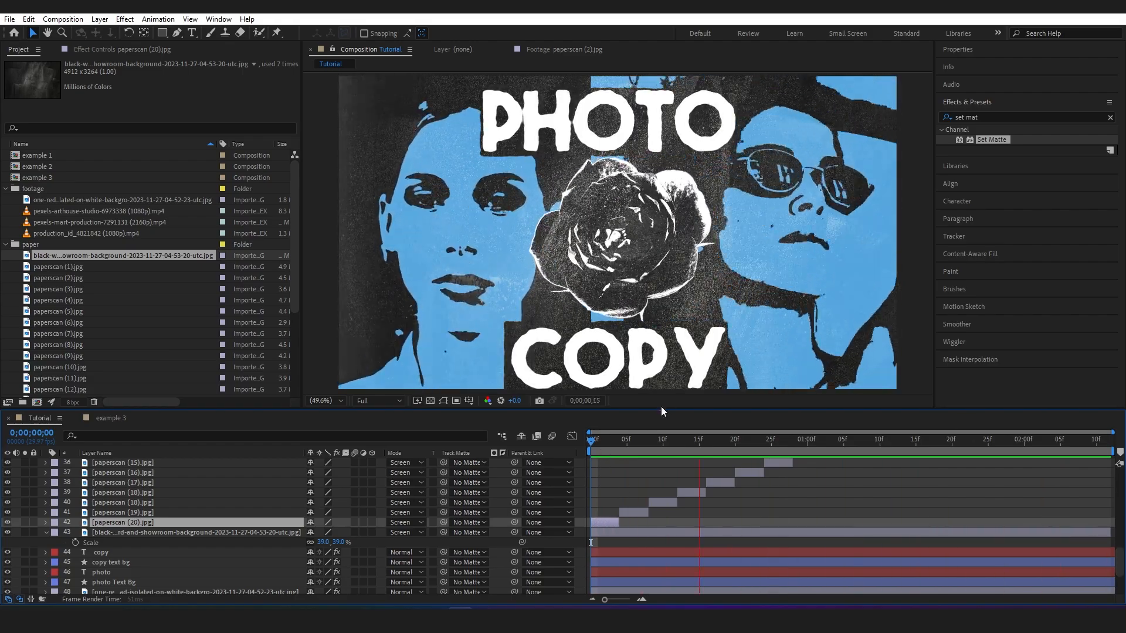
Enlarge the timeline and scrub to 0;00;02;02 to review the staggered paperscan layers and their blending modes
left_click_drag(662, 408, 661, 258)
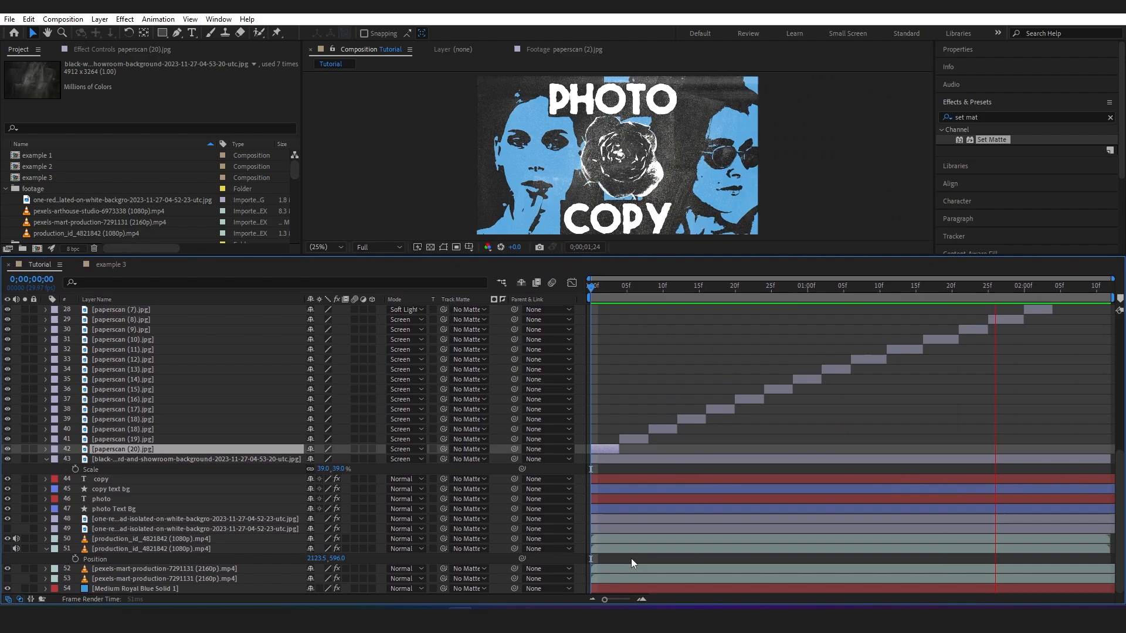
left_click_drag(596, 293, 617, 293)
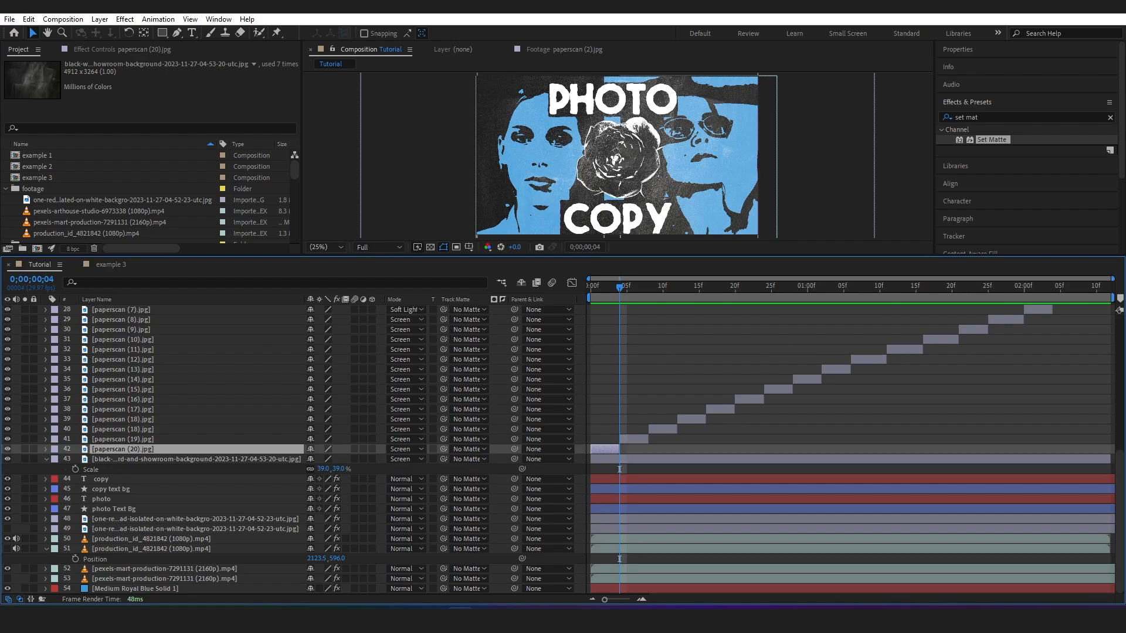
scroll(1117, 507, "up", 4)
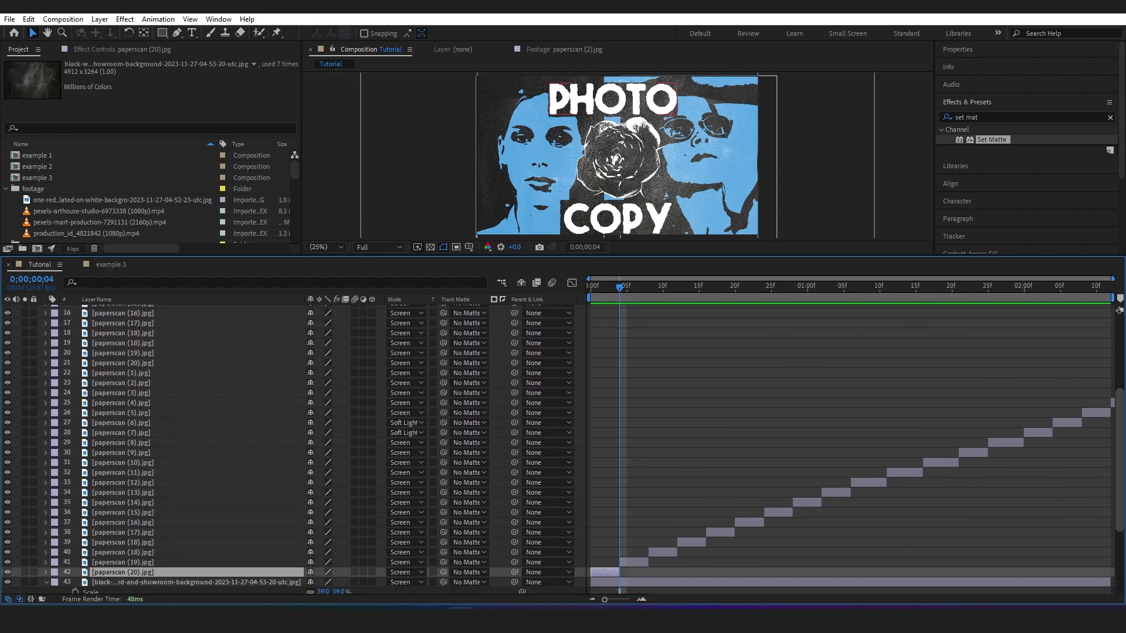
scroll(311, 544, "up", 1)
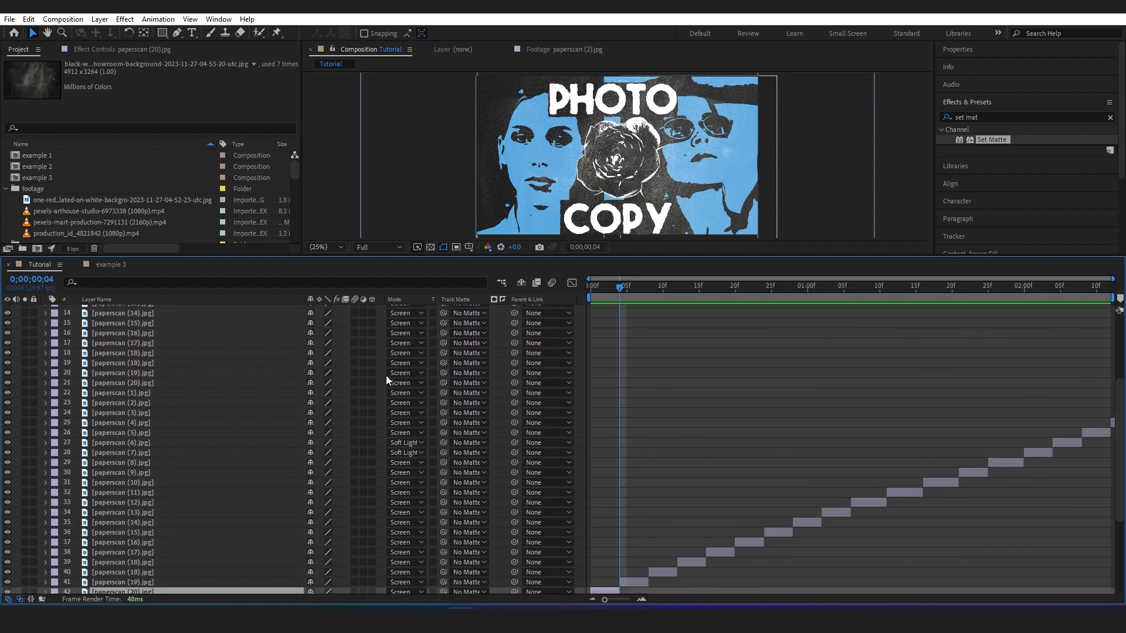
left_click_drag(642, 294, 1039, 317)
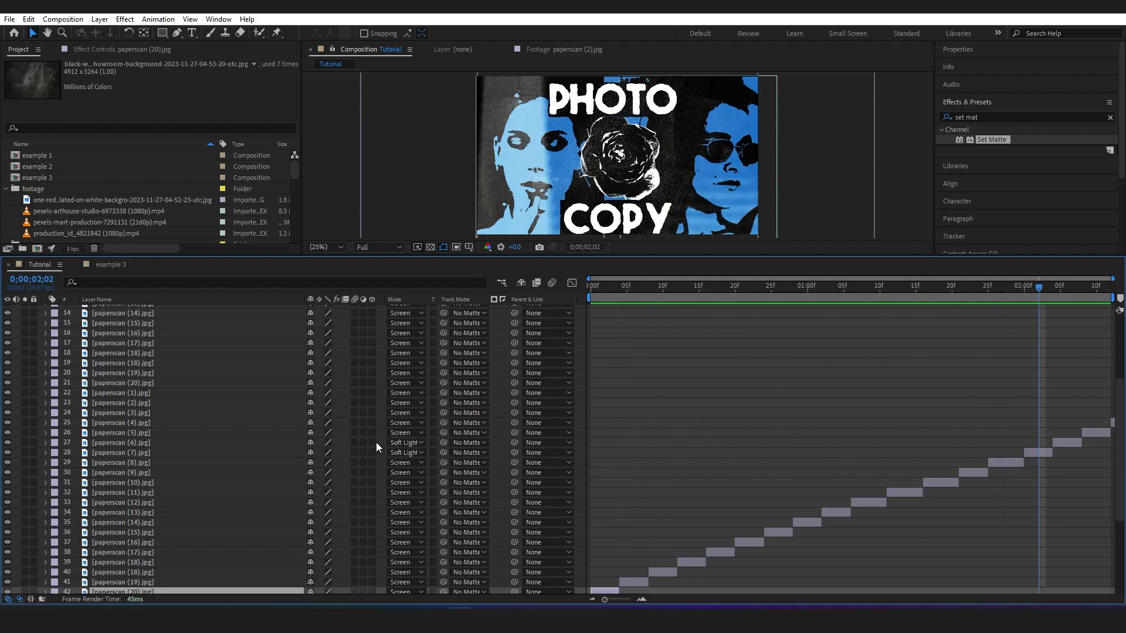